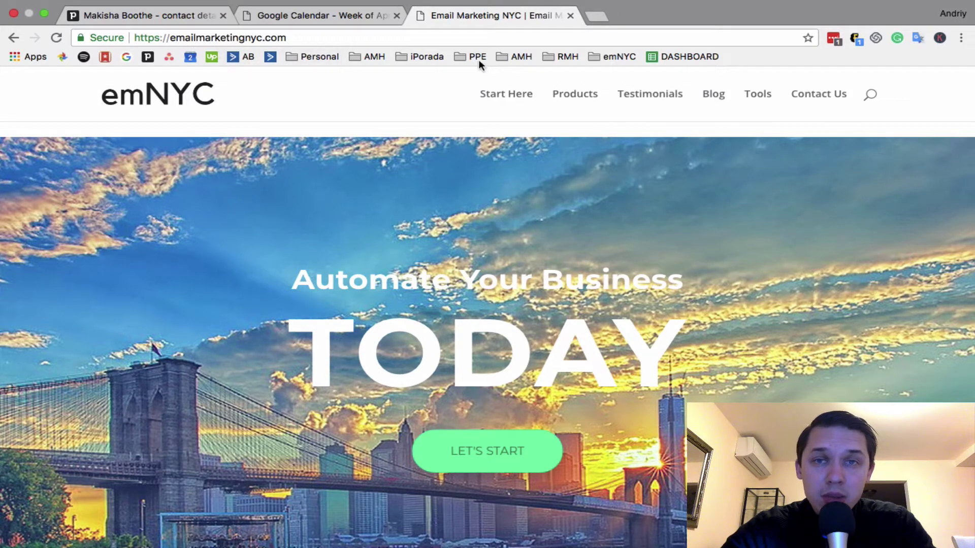
Open the site's Tools resources page and find the Klaviyo entry under Email Marketing
left_click(763, 96)
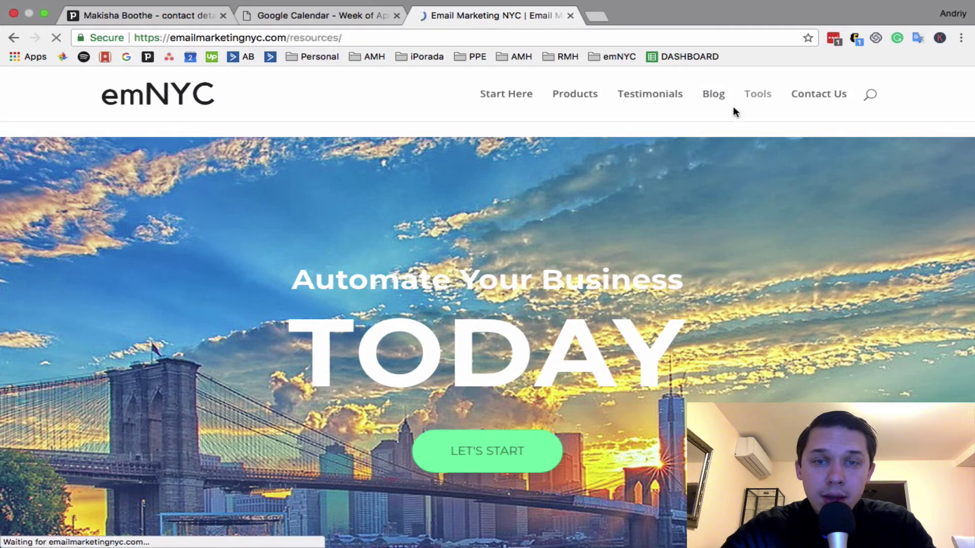
scroll(733, 108, "down", 4)
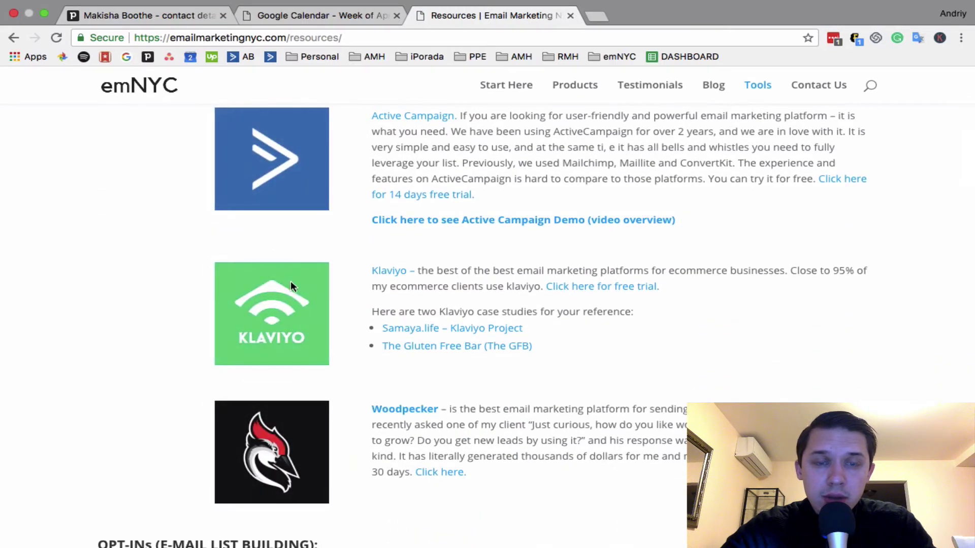
scroll(289, 292, "up", 2)
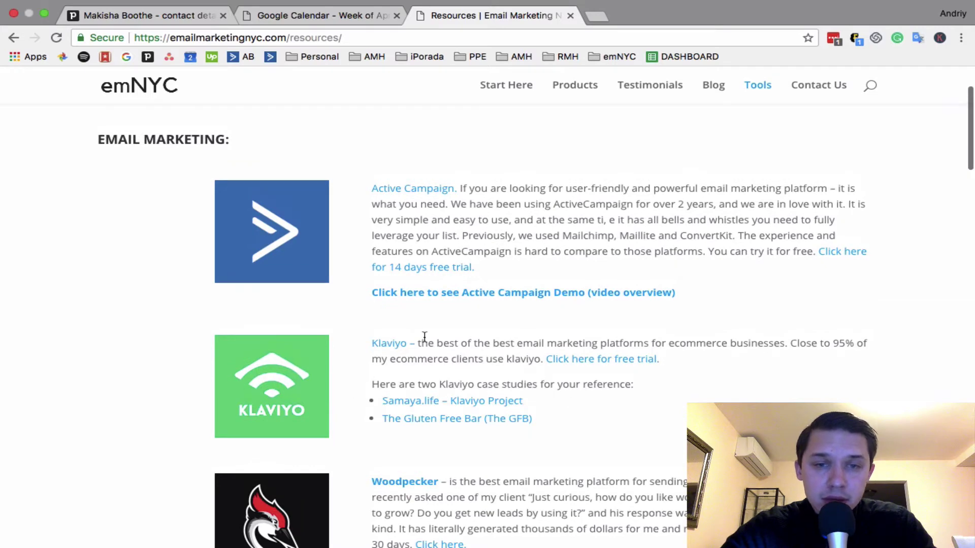
Open the Klaviyo free trial signup page from the resources list
left_click(400, 343)
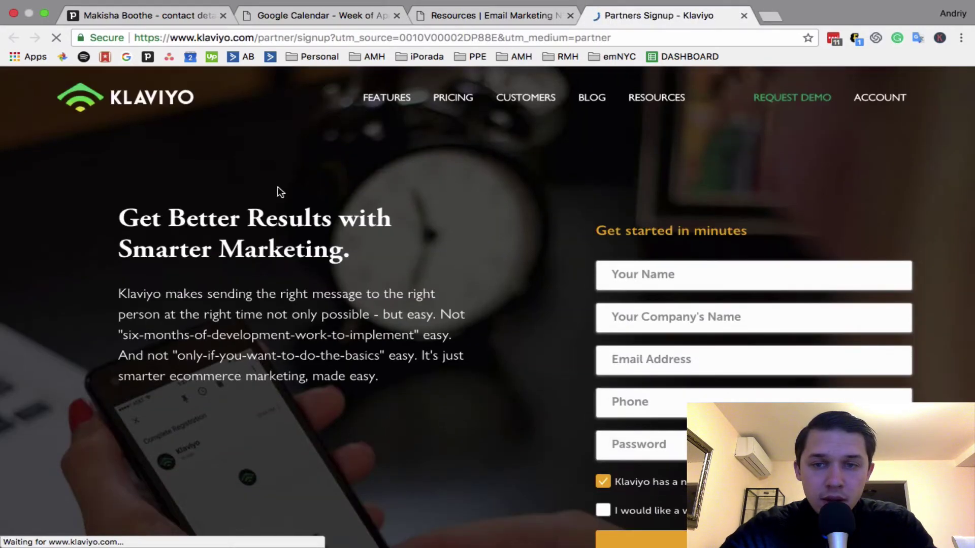
scroll(278, 191, "down", 3)
scroll(278, 192, "up", 2)
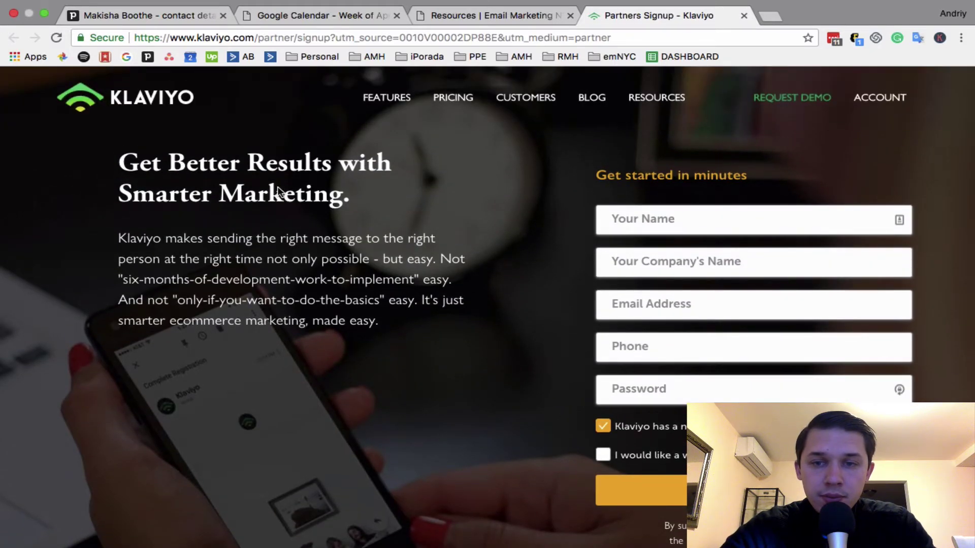
scroll(278, 192, "up", 1)
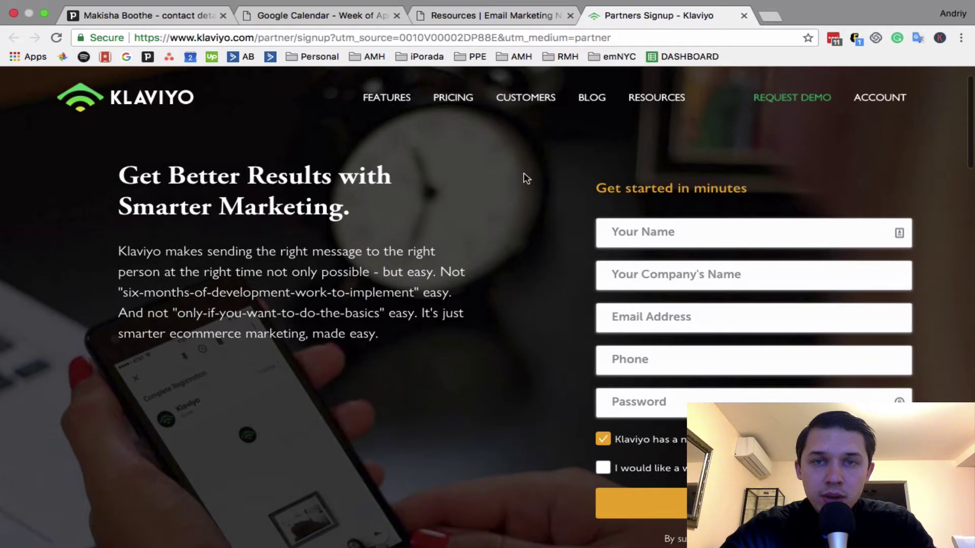
Enter the account holder's name, company name, saved business email and phone number
left_click(617, 233)
type("Andriy")
key("Tab")
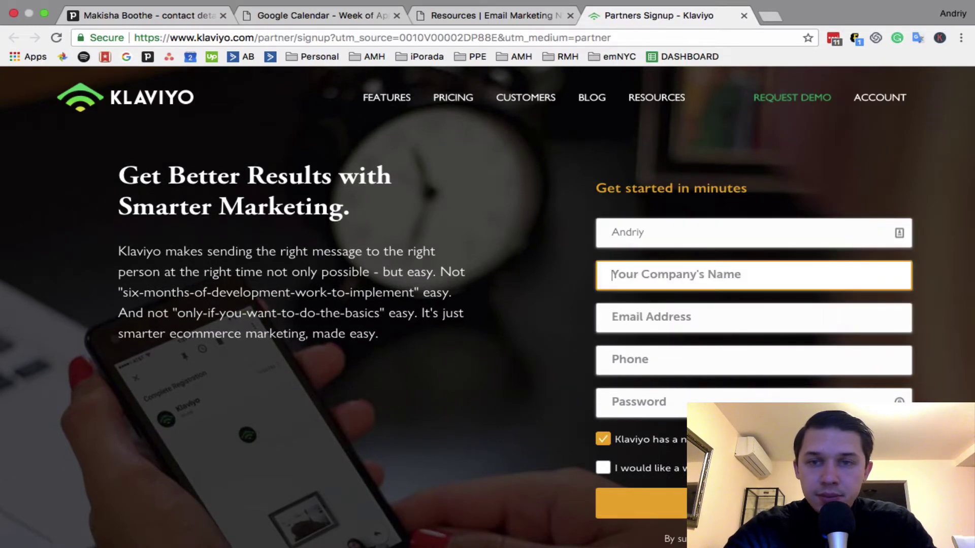
type("Afford Mh")
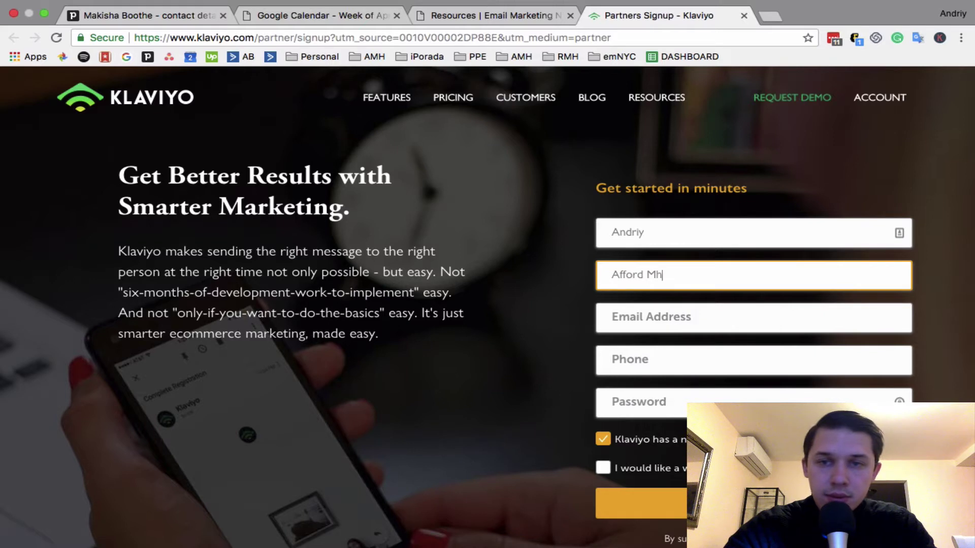
key("Tab")
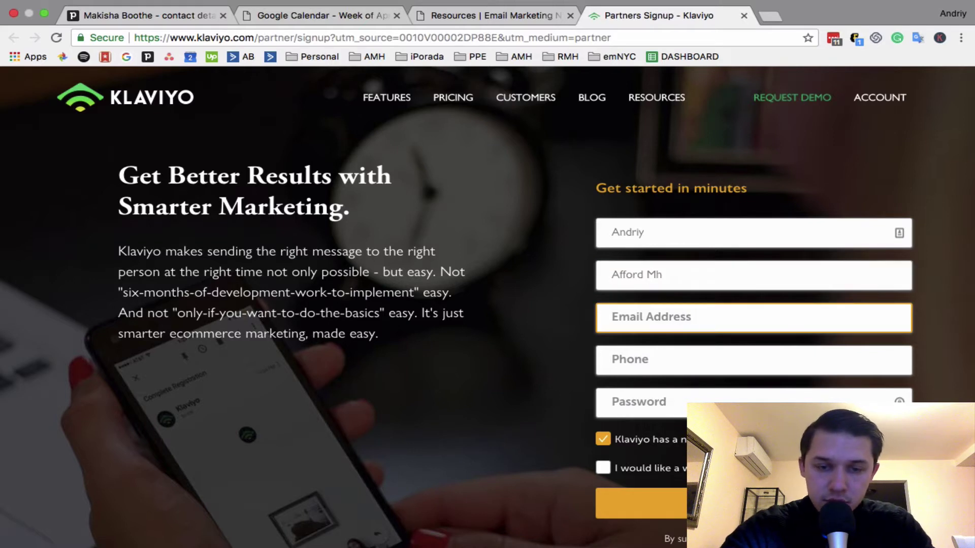
type("info")
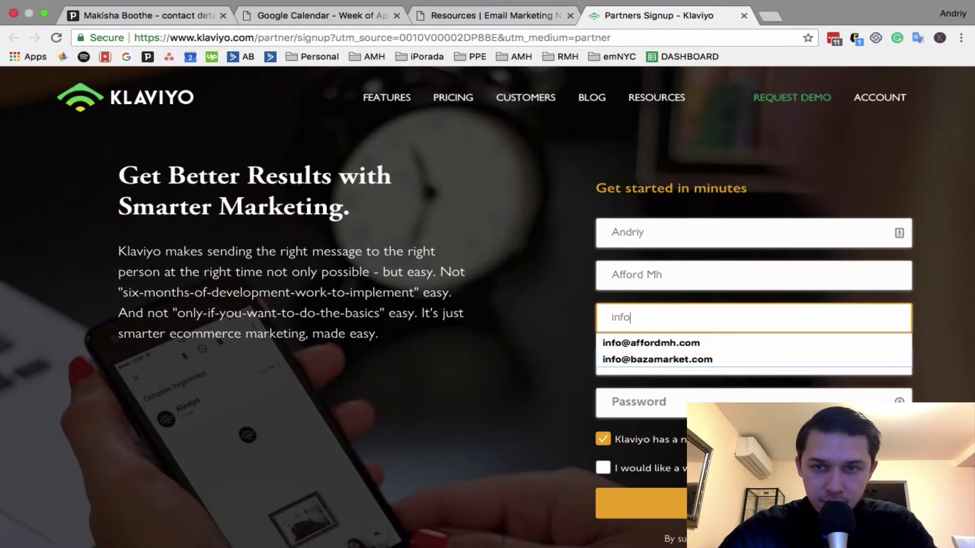
key("Down")
key("Tab")
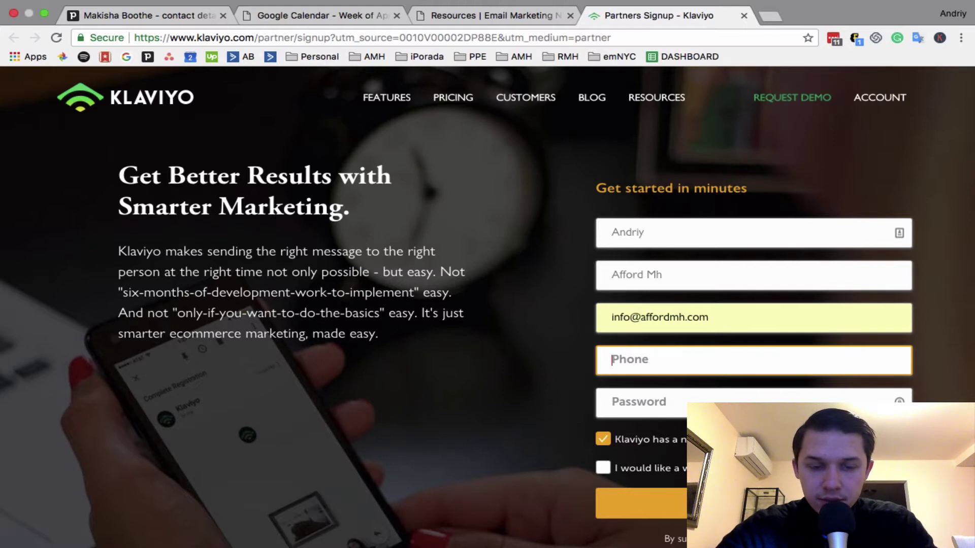
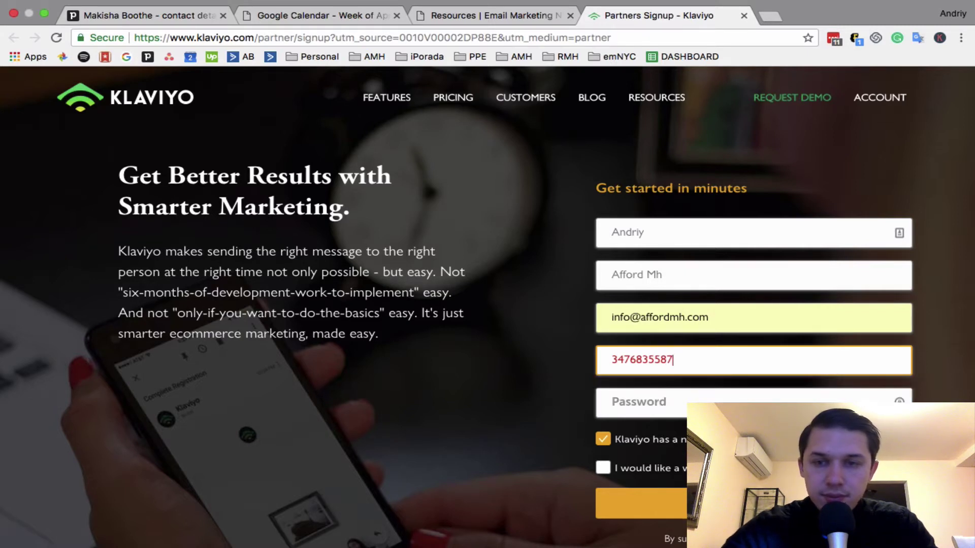
Enter the account password and opt out of the Klaviyo newsletter
scroll(725, 272, "down", 2)
left_click(529, 327)
scroll(529, 326, "down", 1)
left_click(701, 335)
type("••")
key("BackSpace")
key("BackSpace")
type("•••••")
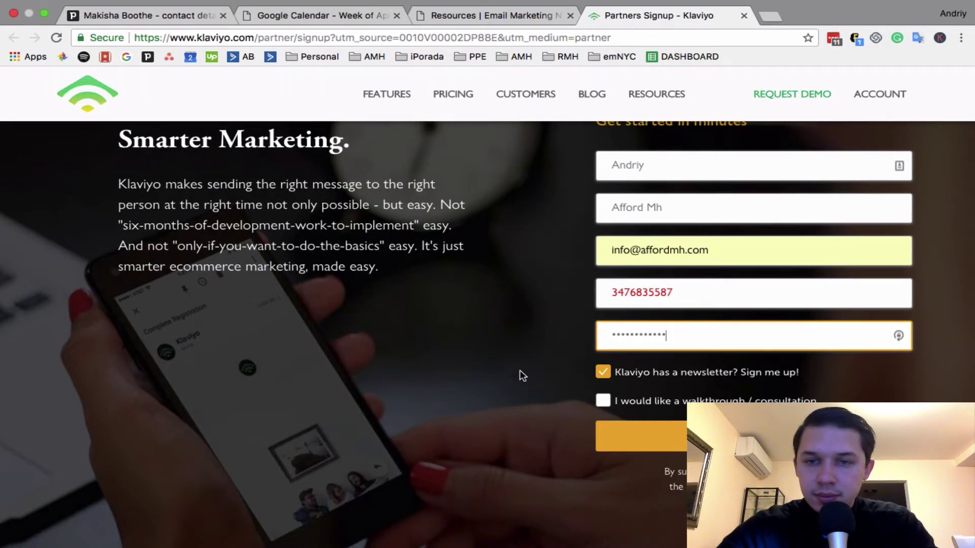
left_click(606, 345)
left_click(614, 368)
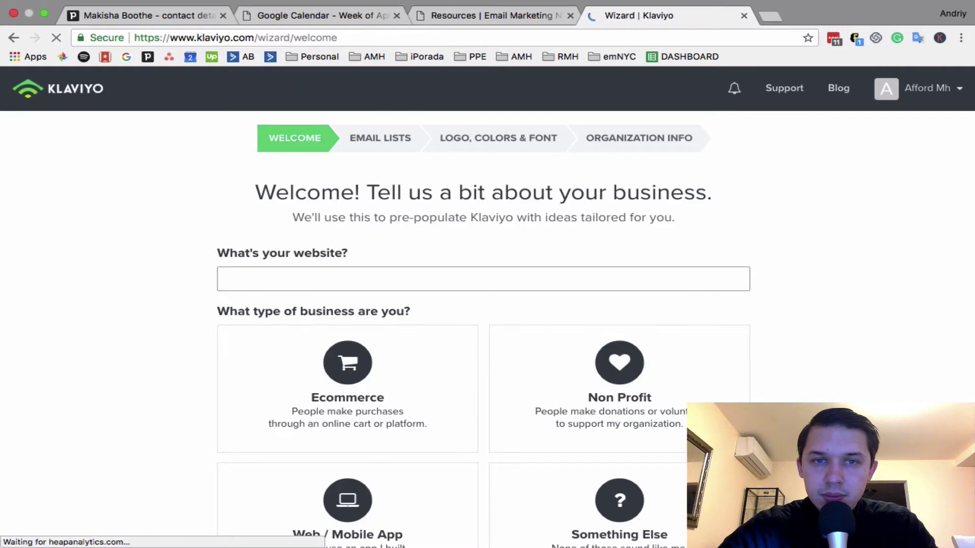
scroll(488, 304, "down", 2)
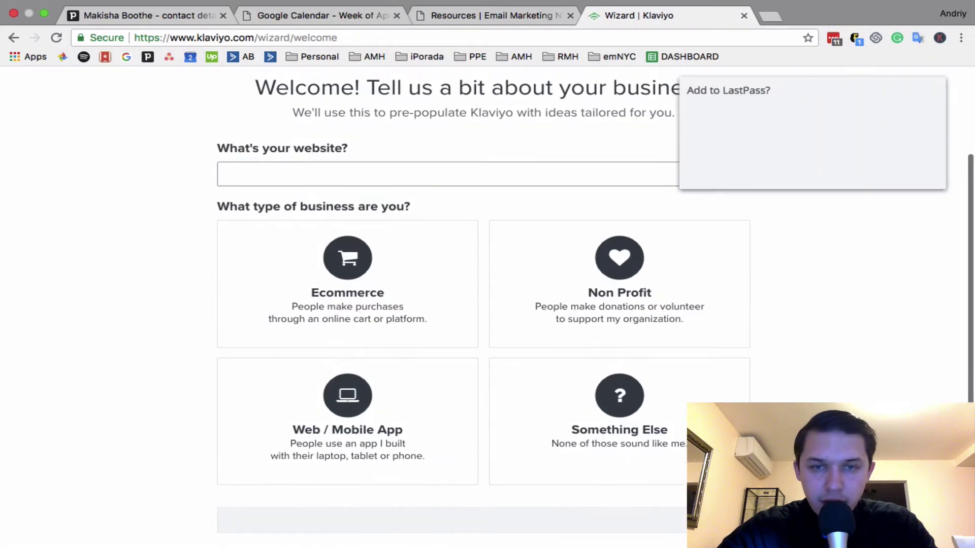
left_click(841, 170)
scroll(634, 239, "up", 2)
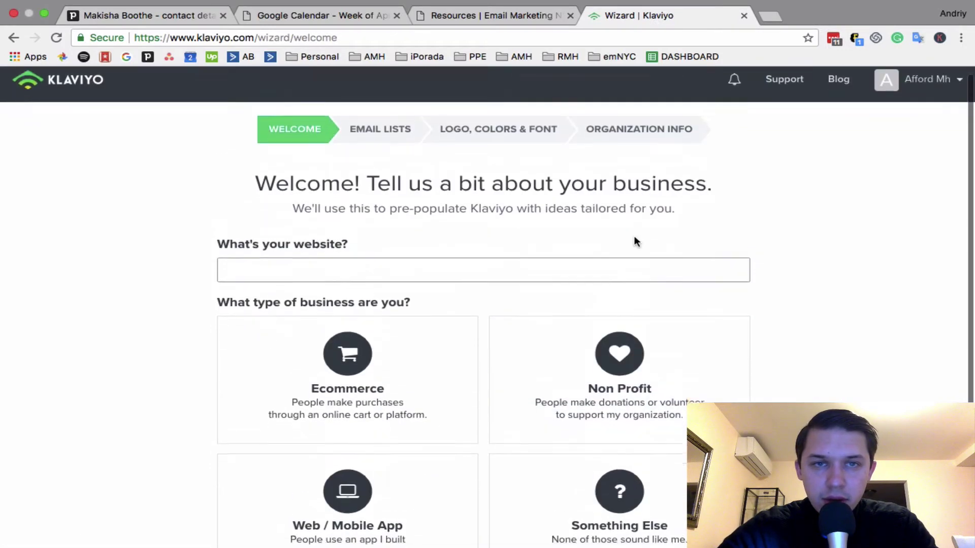
scroll(633, 236, "down", 2)
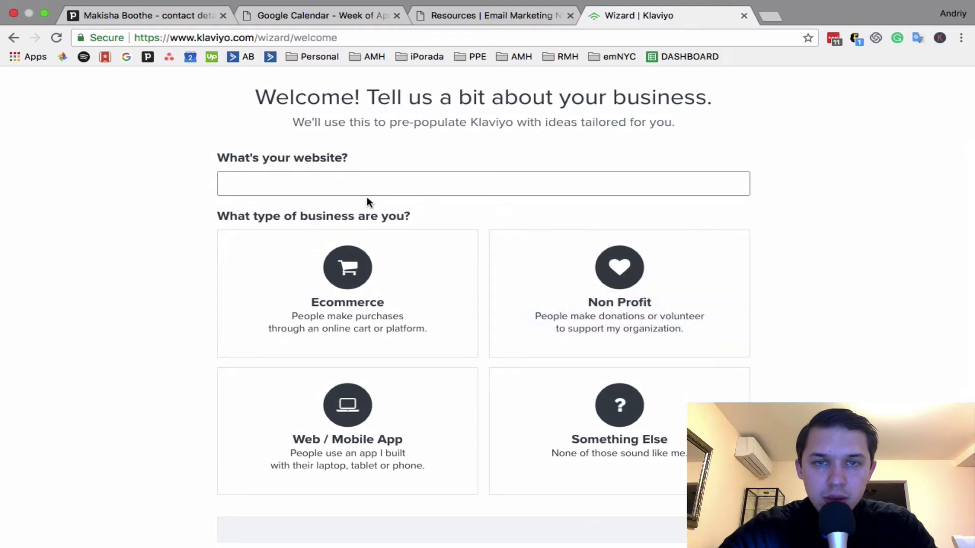
left_click(330, 306)
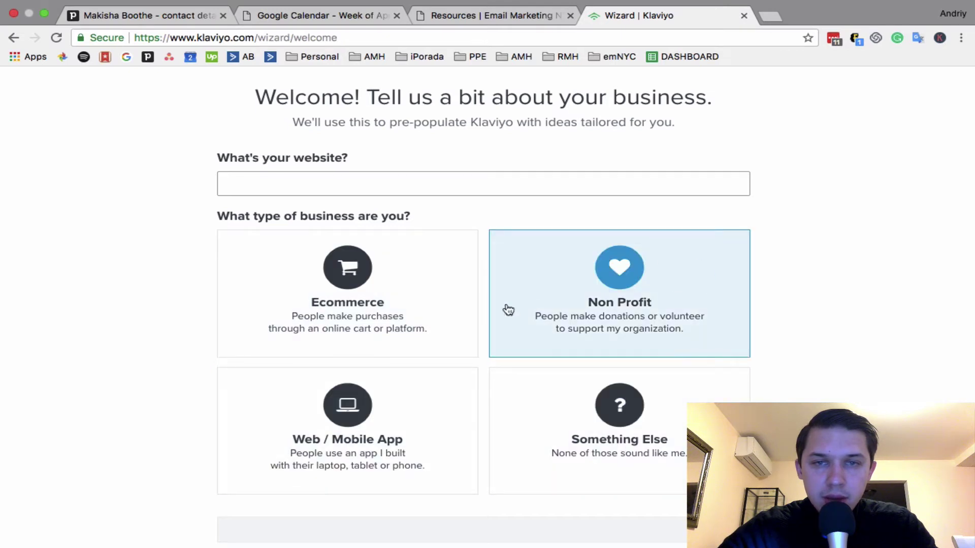
scroll(508, 310, "up", 1)
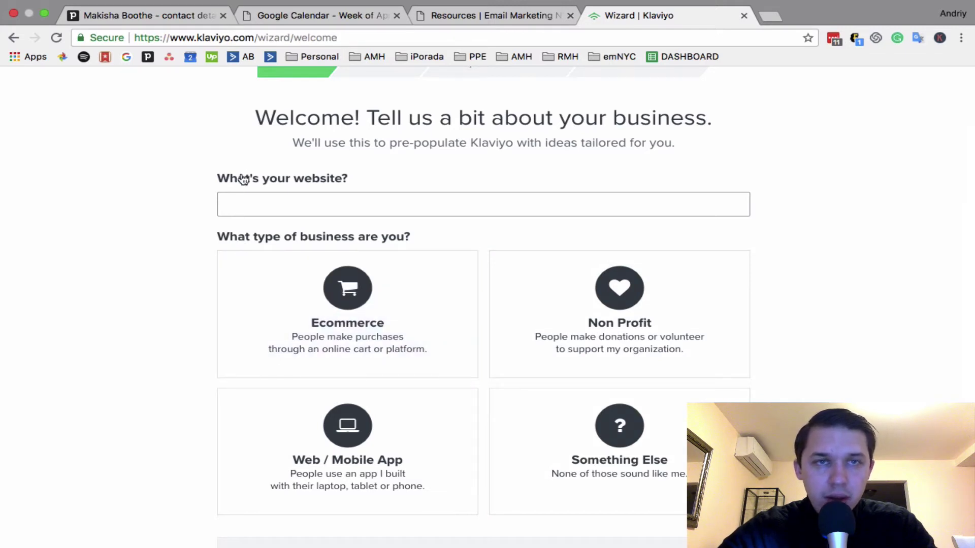
scroll(243, 180, "up", 3)
scroll(265, 317, "down", 1)
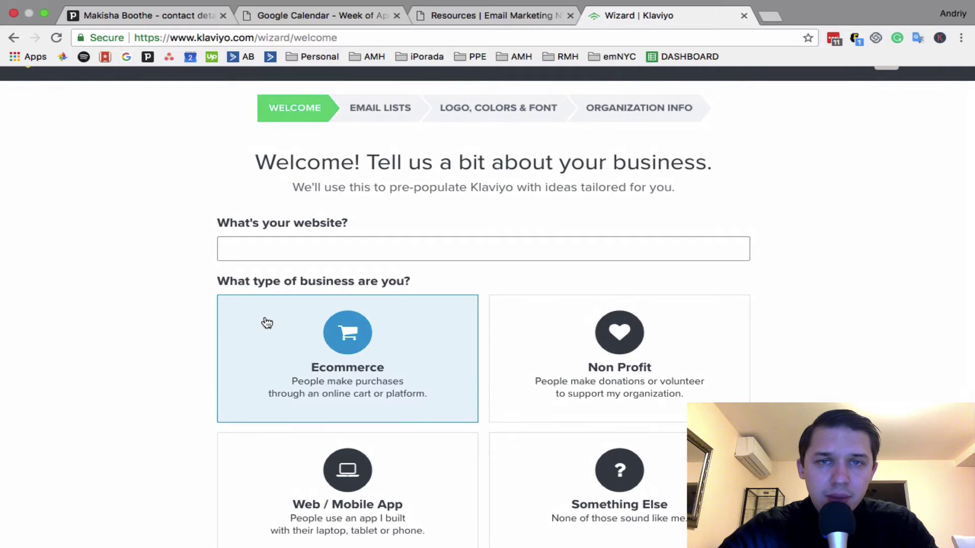
scroll(267, 323, "down", 1)
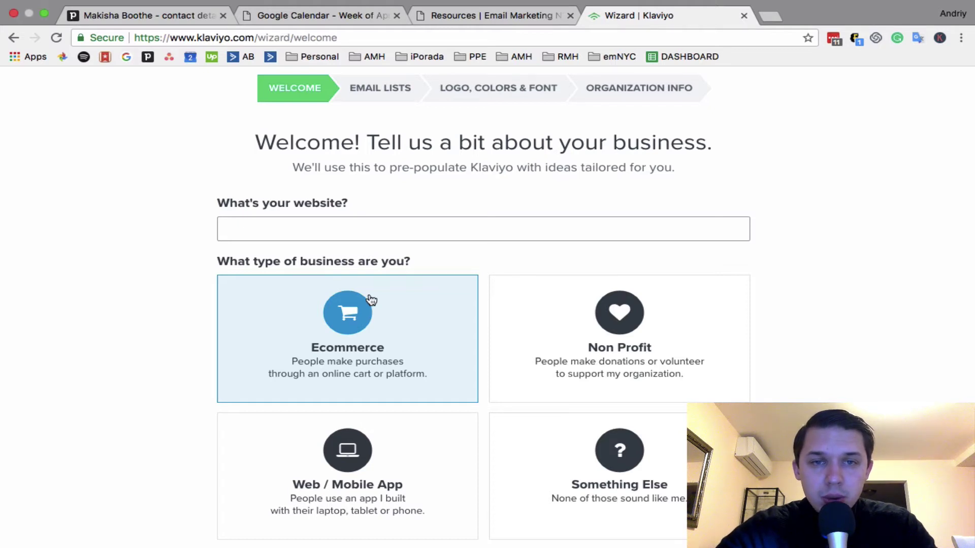
mouse_move(810, 5)
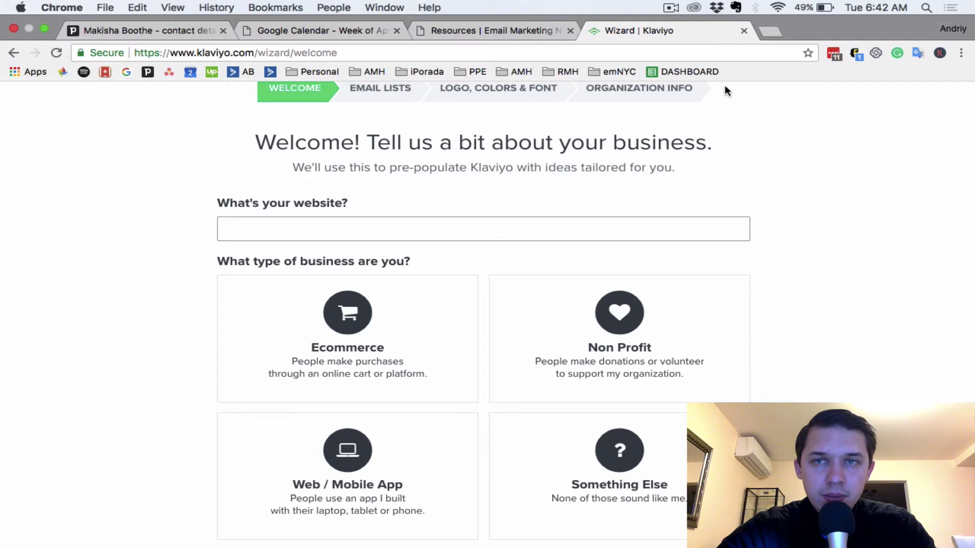
Load bazamarket.com in a new tab, then return to the Klaviyo wizard
left_click(777, 33)
type("BA")
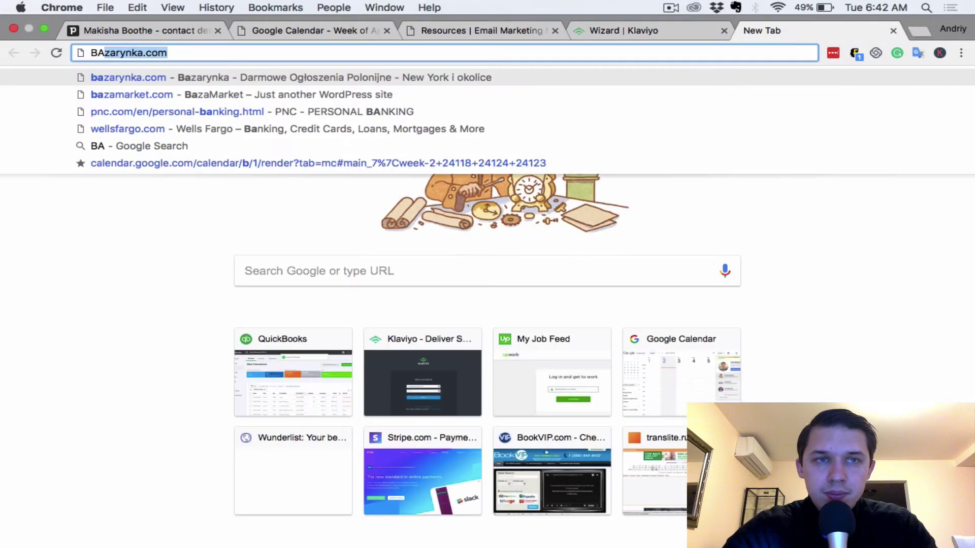
type("ZA")
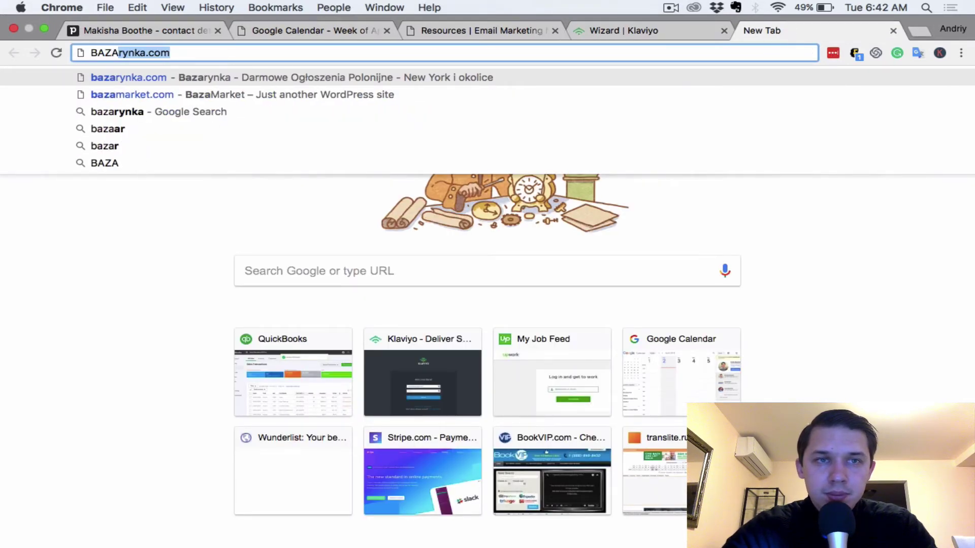
key("Down")
key("Return")
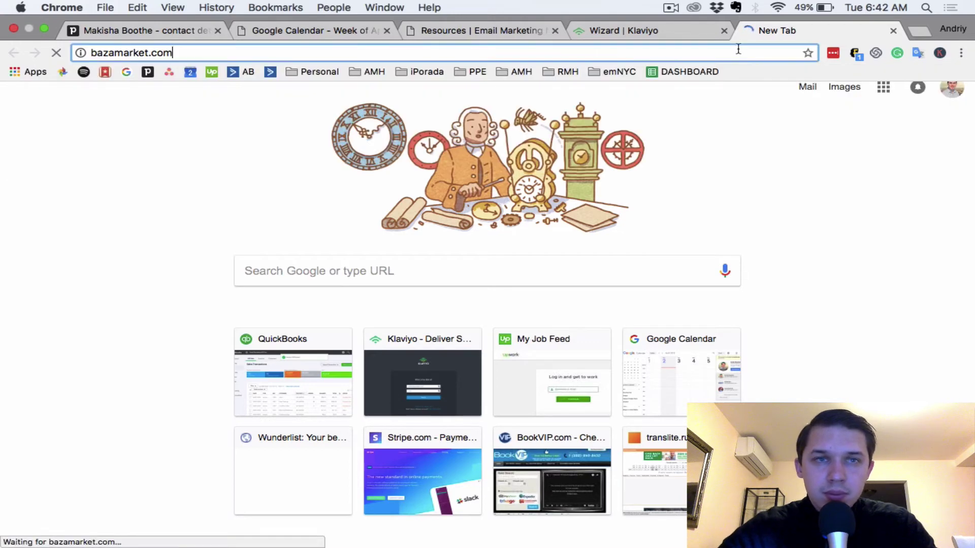
left_click(717, 37)
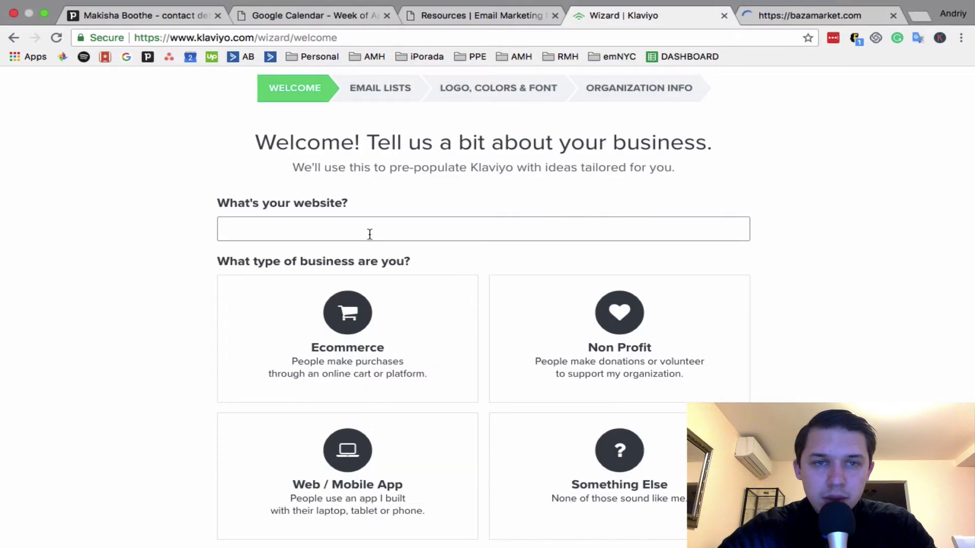
left_click(368, 233)
scroll(558, 336, "down", 2)
scroll(866, 252, "down", 1)
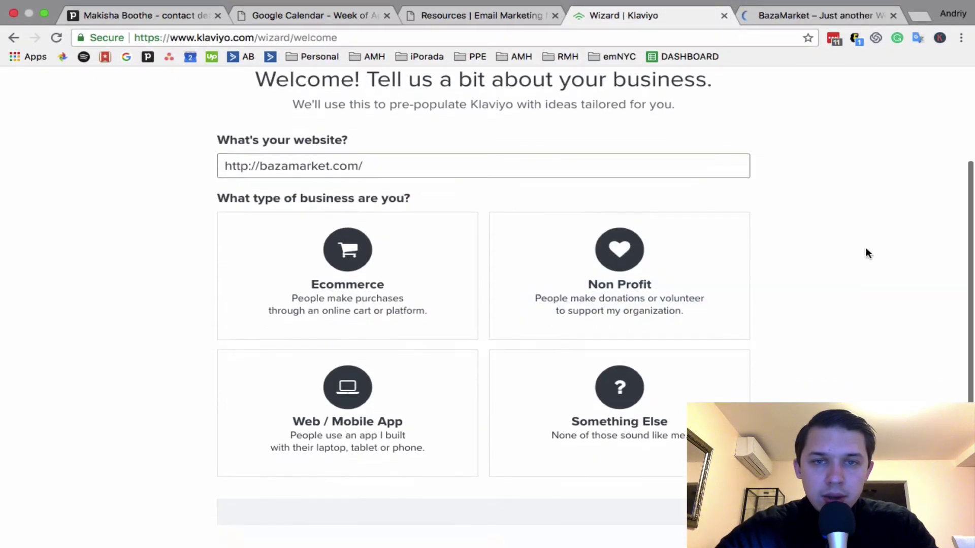
scroll(866, 252, "up", 5)
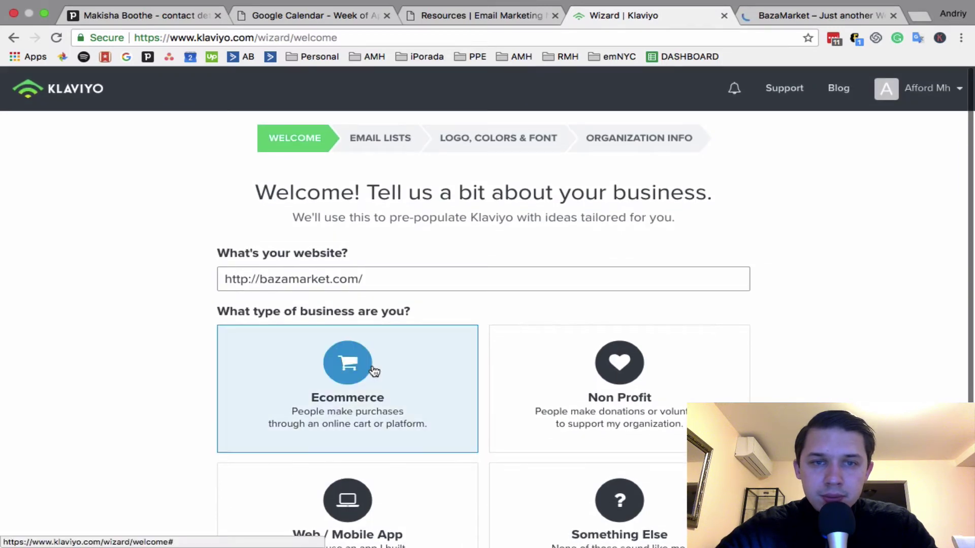
left_click(374, 371)
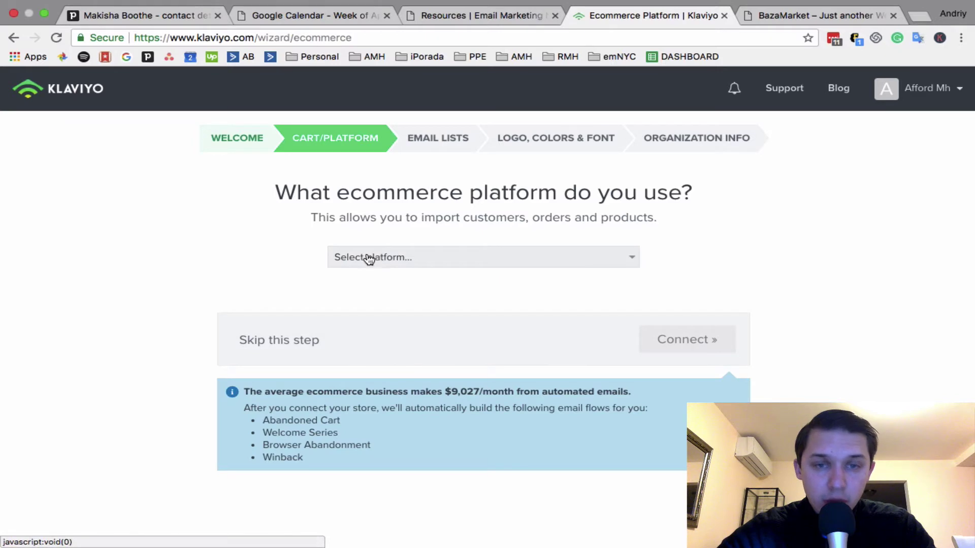
Pick WooCommerce from the ecommerce platform dropdown
left_click(398, 258)
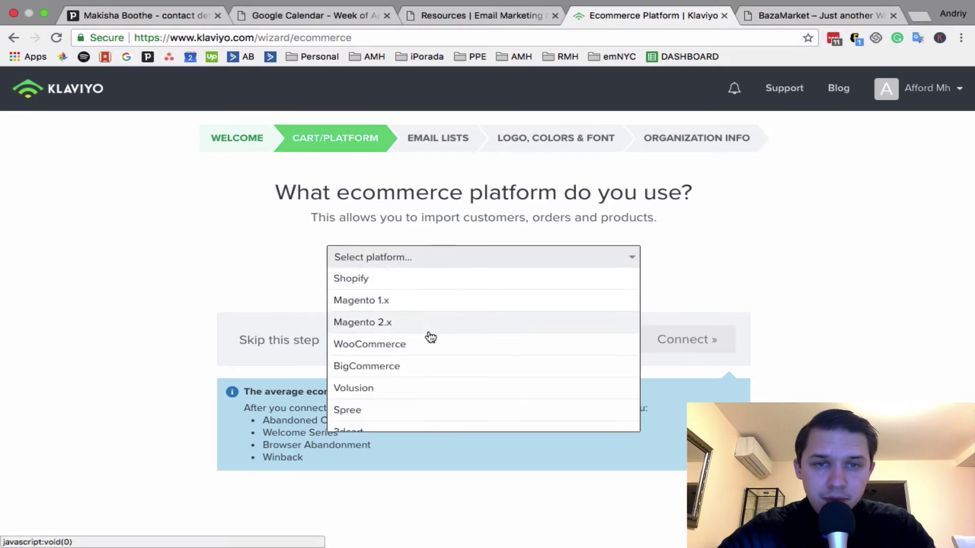
scroll(431, 337, "down", 2)
scroll(430, 336, "up", 1)
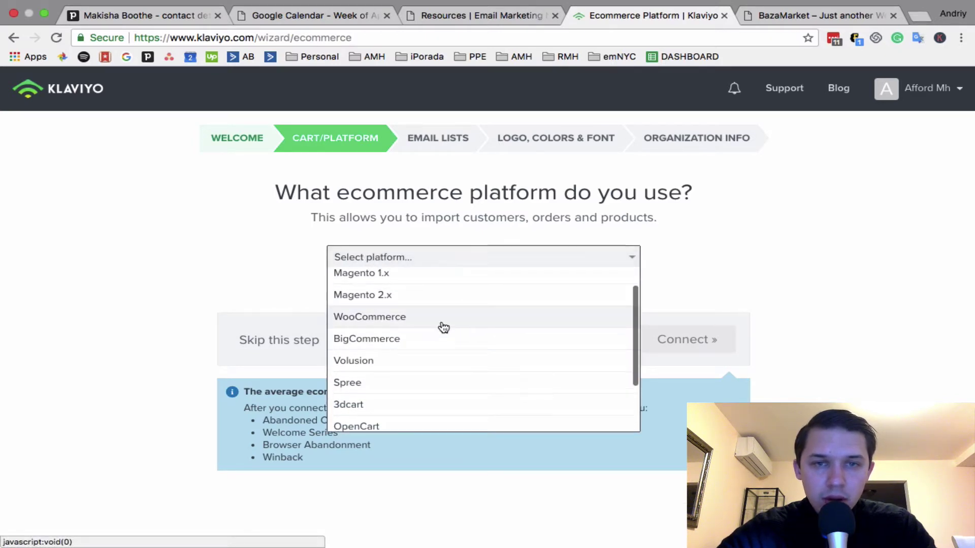
left_click(443, 329)
scroll(558, 313, "down", 3)
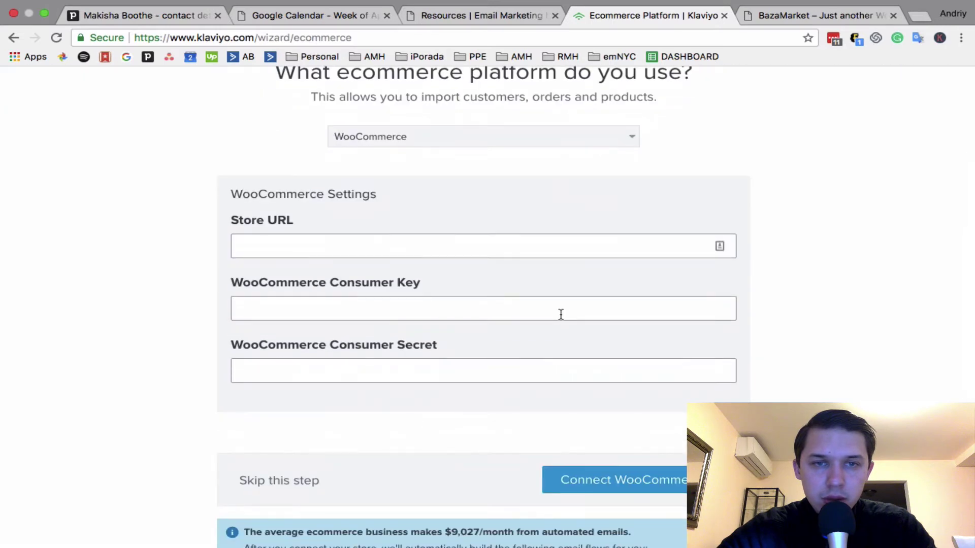
scroll(560, 315, "down", 3)
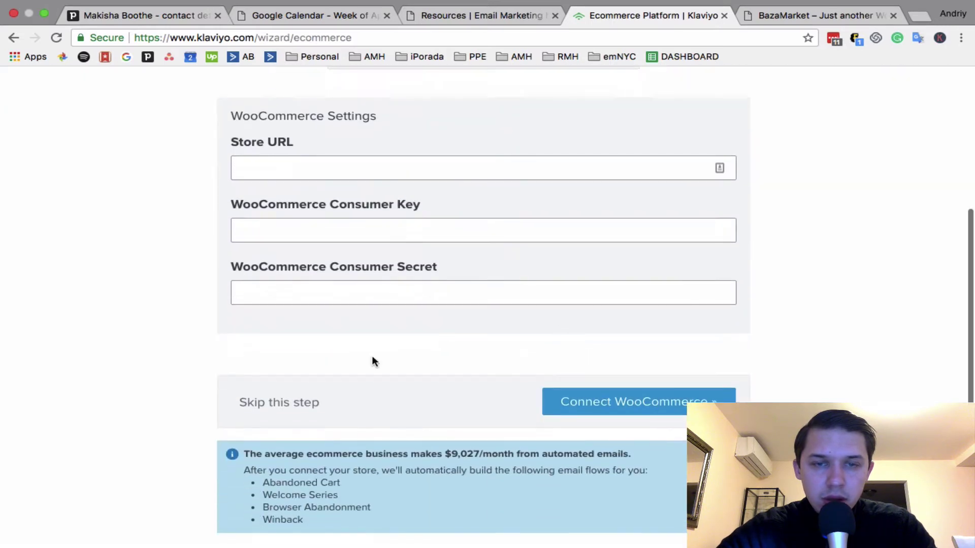
scroll(273, 401, "up", 5)
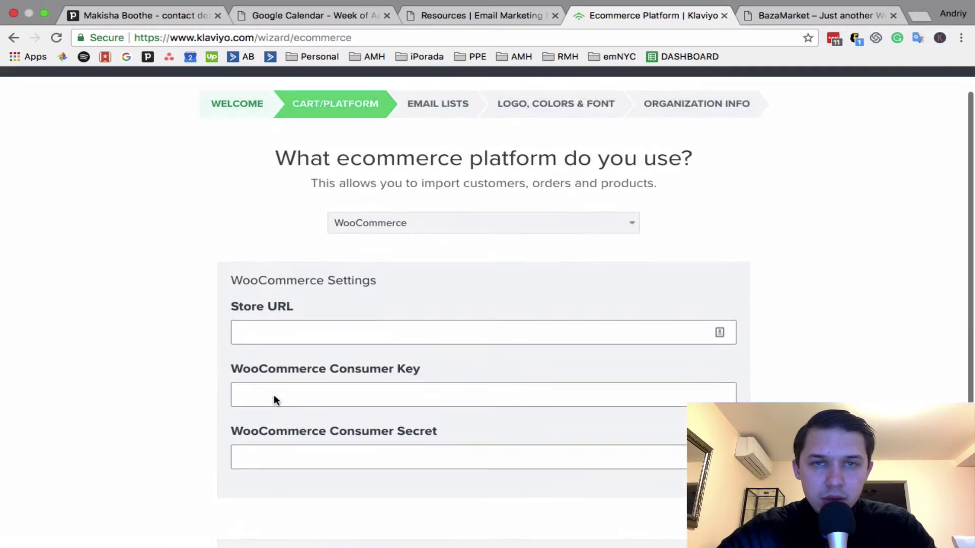
Reopen the platform list and close it again, keeping WooCommerce selected
left_click(471, 222)
scroll(446, 330, "down", 3)
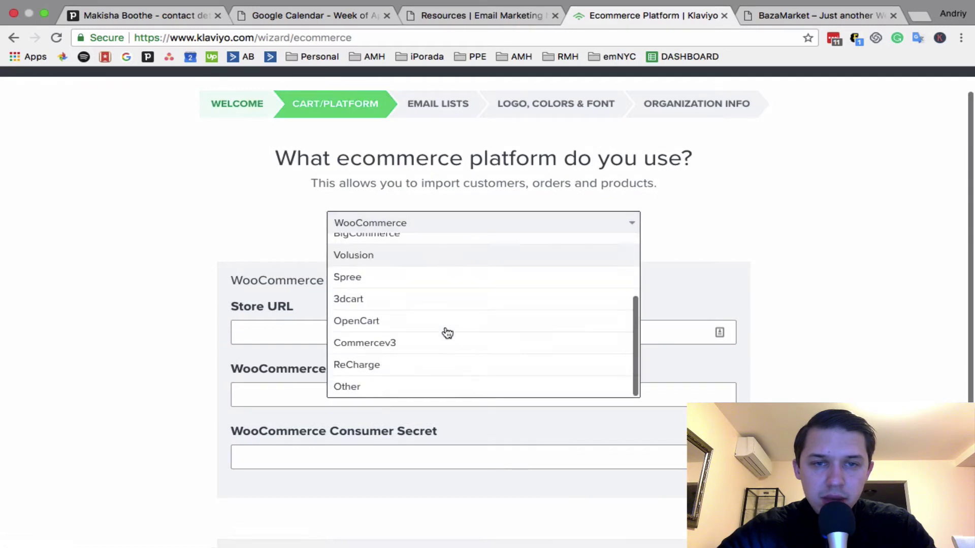
scroll(447, 333, "down", 1)
scroll(447, 333, "down", 1)
left_click(794, 185)
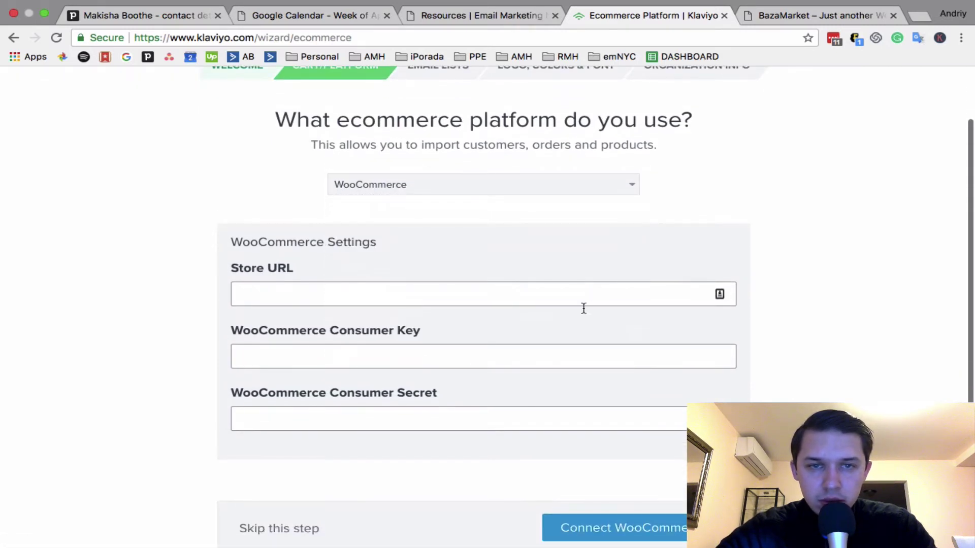
scroll(540, 239, "down", 5)
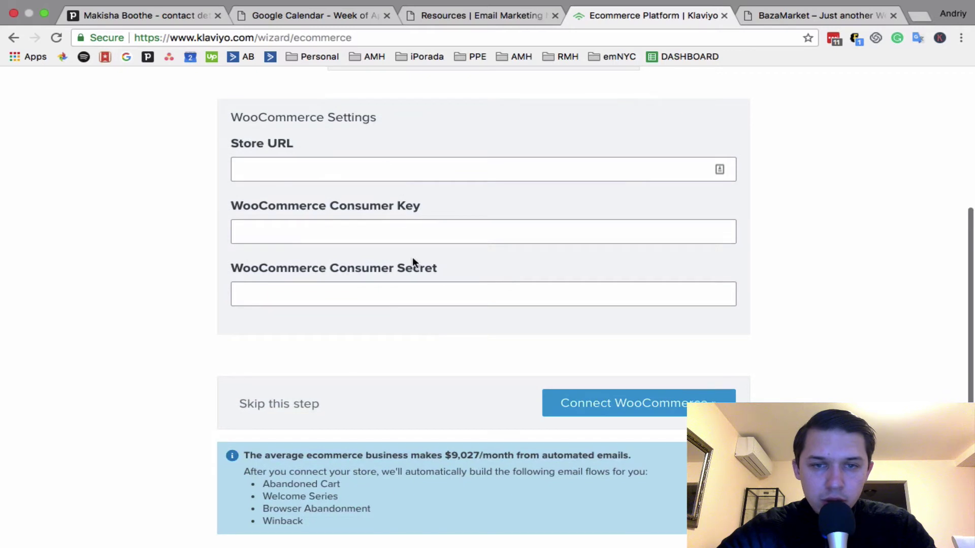
scroll(412, 259, "down", 1)
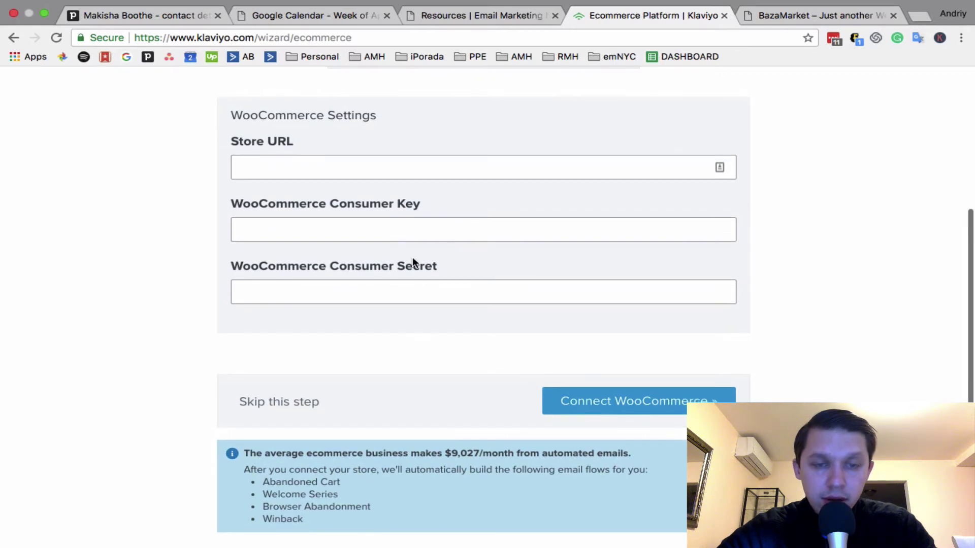
scroll(446, 152, "up", 4)
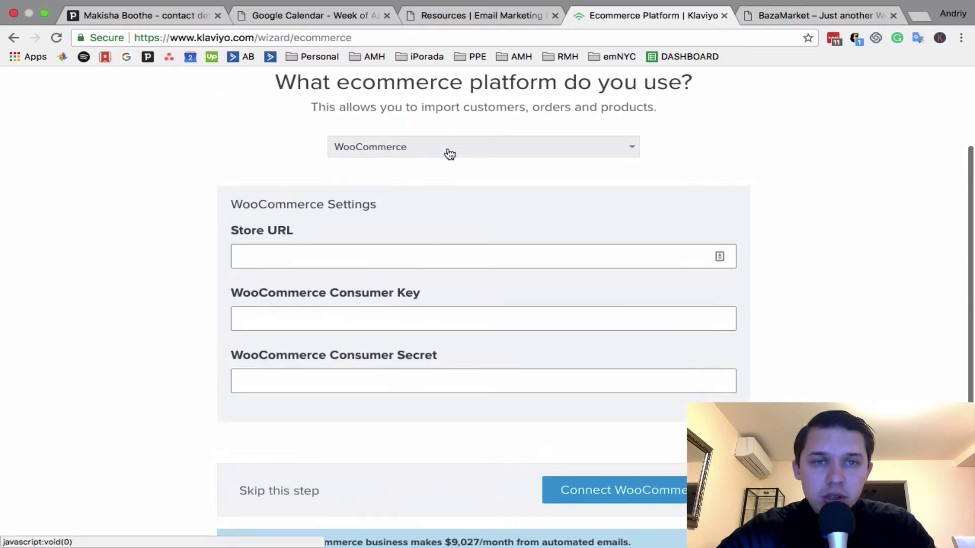
scroll(449, 154, "up", 1)
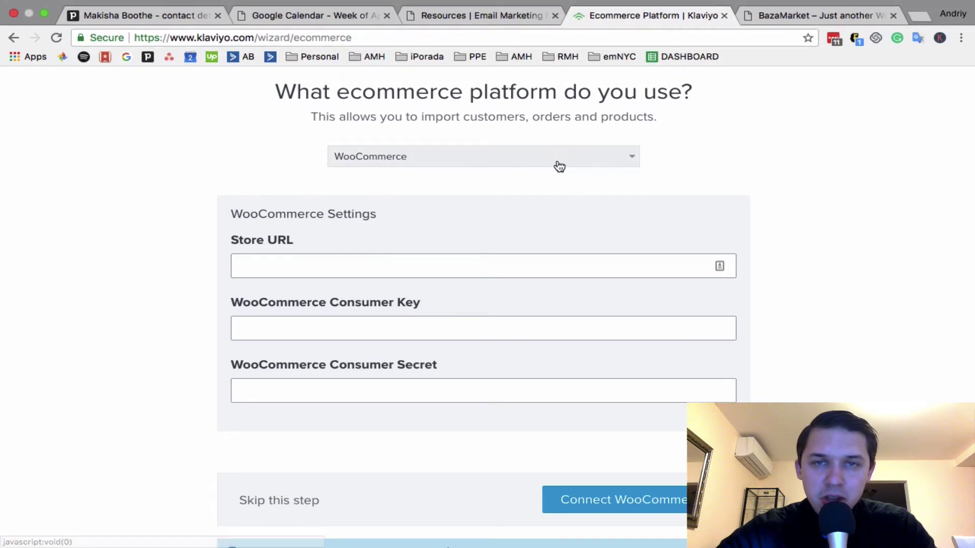
Switch the platform to Shopify, then skip connecting an ecommerce platform
left_click(557, 162)
scroll(471, 317, "down", 2)
scroll(492, 276, "up", 5)
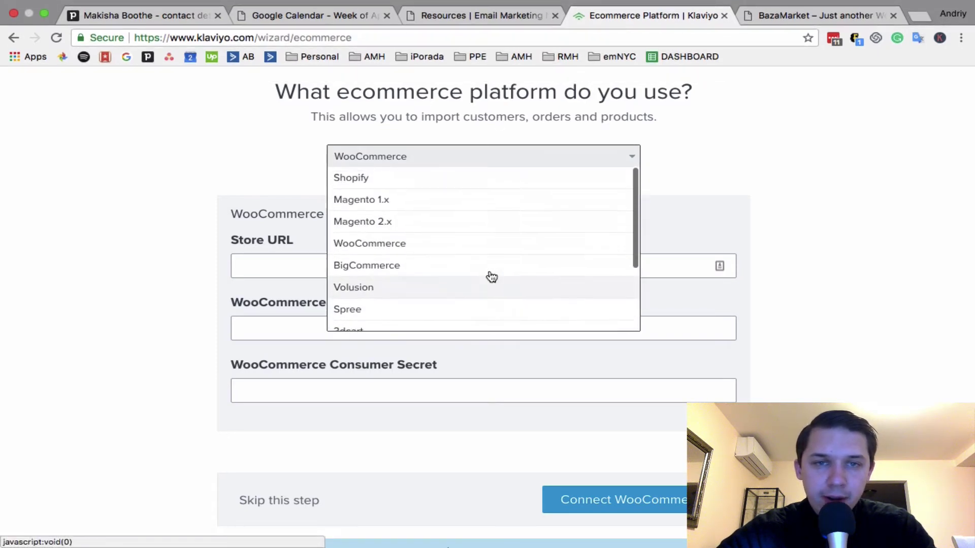
left_click(455, 180)
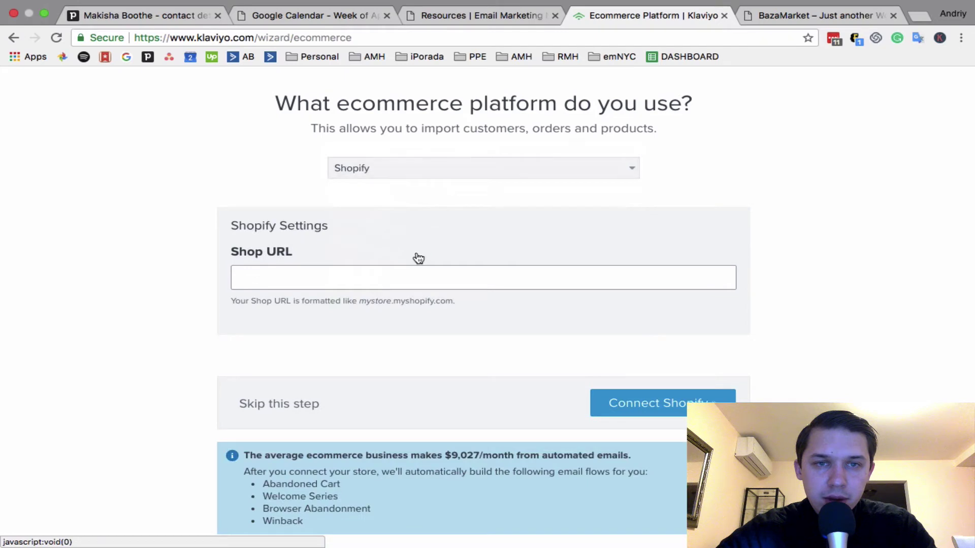
left_click(435, 167)
scroll(411, 253, "down", 3)
scroll(410, 253, "up", 3)
left_click(379, 392)
left_click(298, 406)
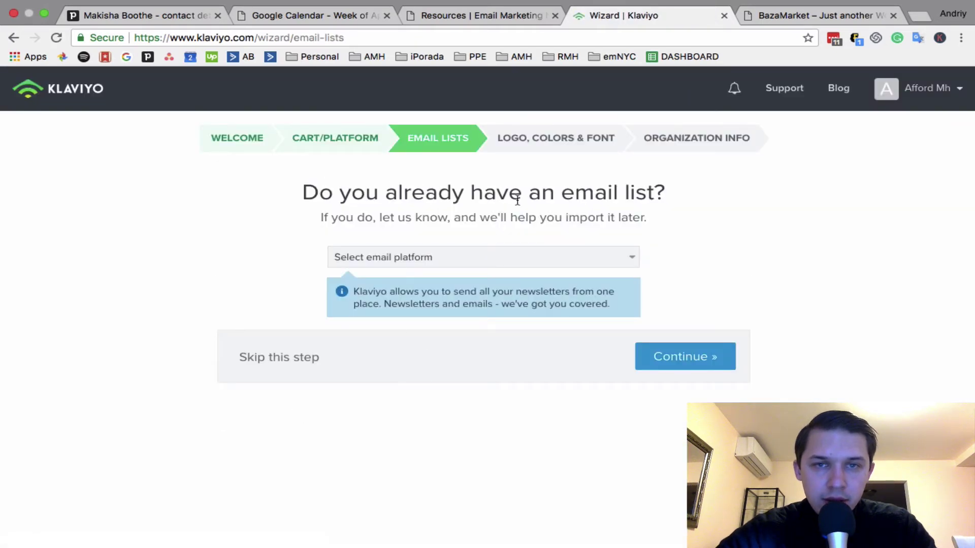
Open the existing email platform dropdown and close it without choosing any platform
left_click(514, 256)
scroll(487, 373, "down", 2)
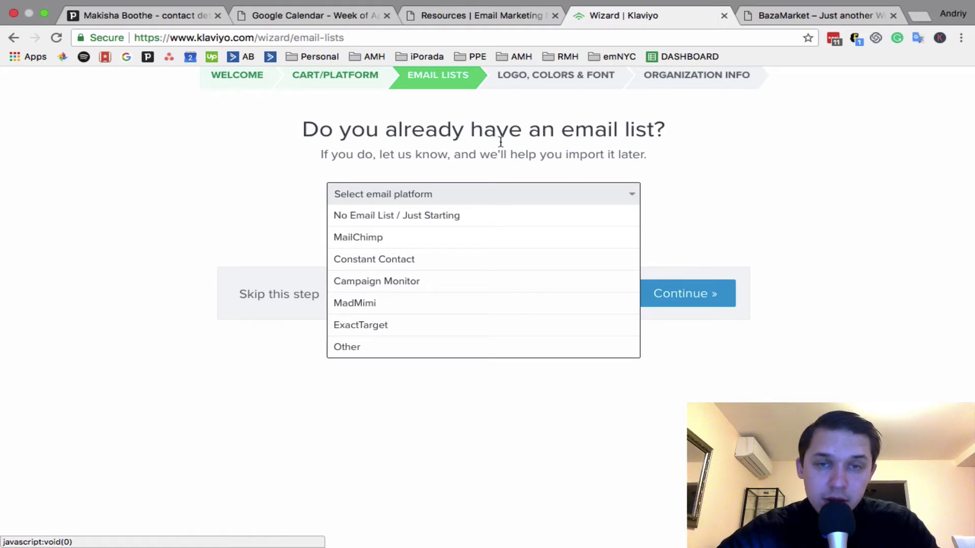
scroll(503, 143, "up", 1)
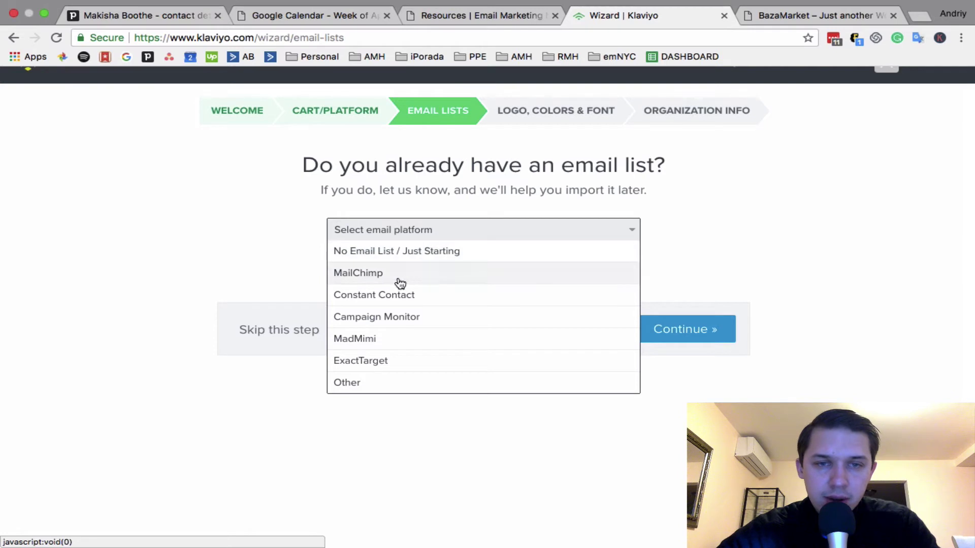
left_click(283, 281)
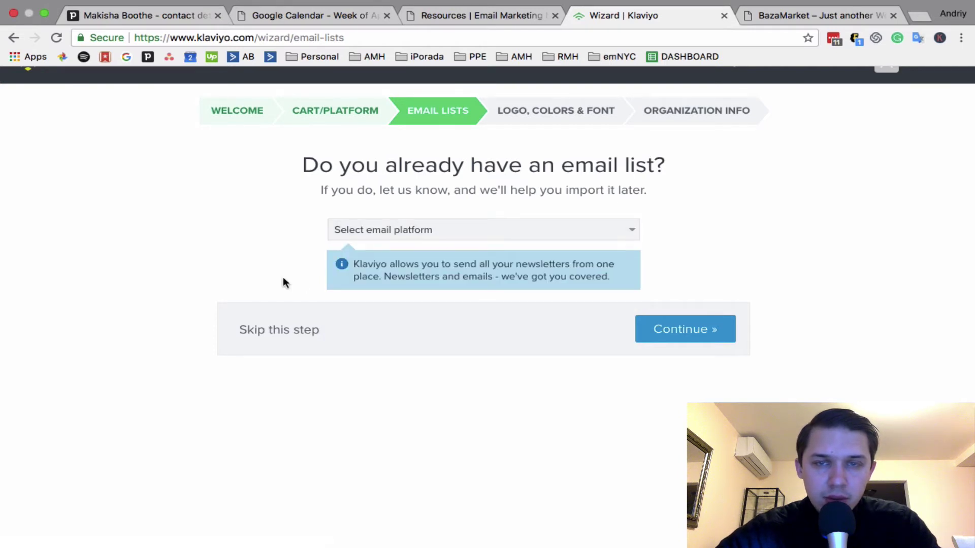
Skip the email list step and review the default logo, colours and font settings
left_click(288, 335)
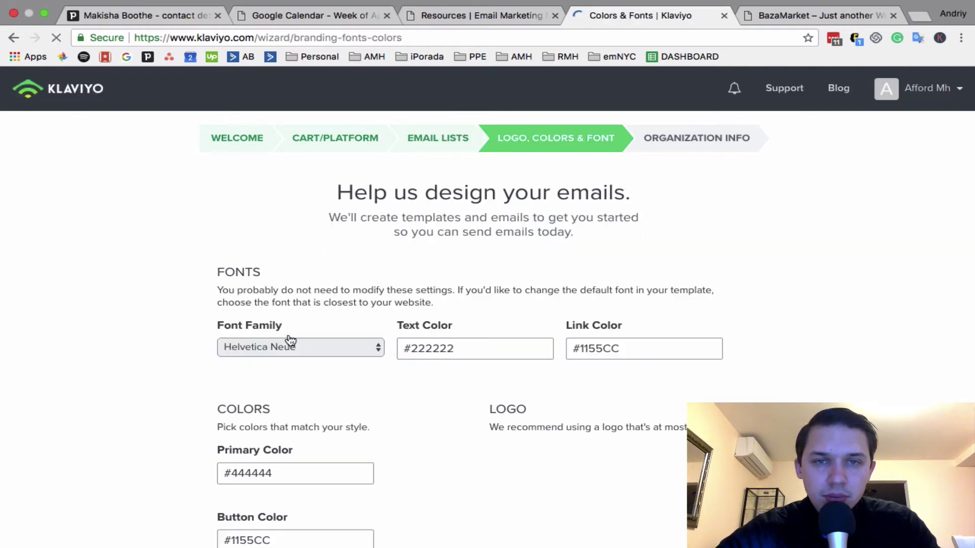
scroll(387, 415, "down", 7)
scroll(387, 416, "up", 3)
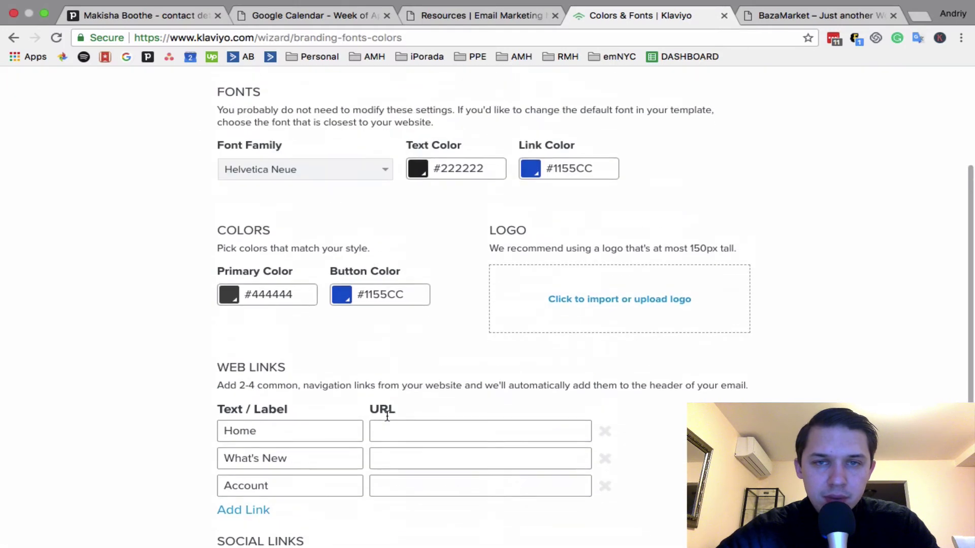
scroll(387, 415, "up", 3)
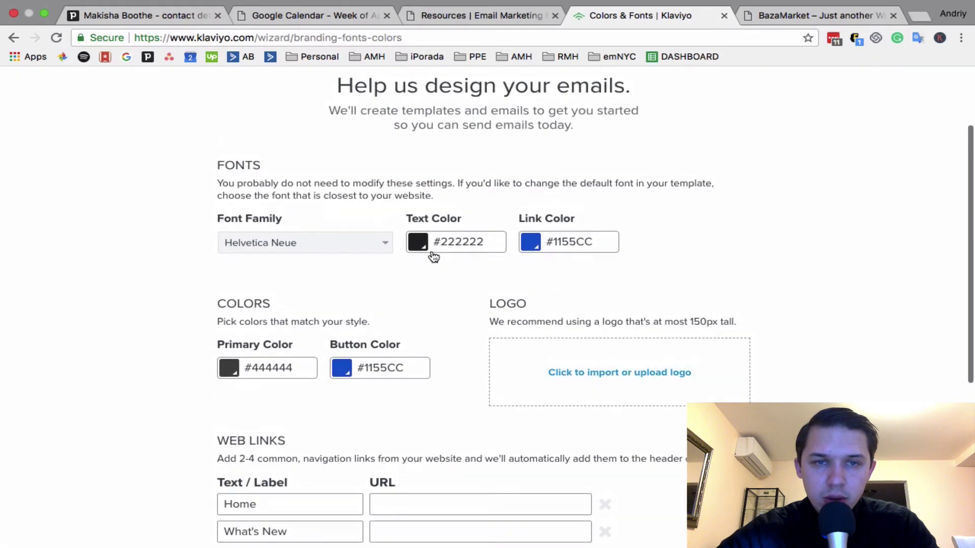
scroll(433, 256, "down", 5)
scroll(433, 257, "down", 1)
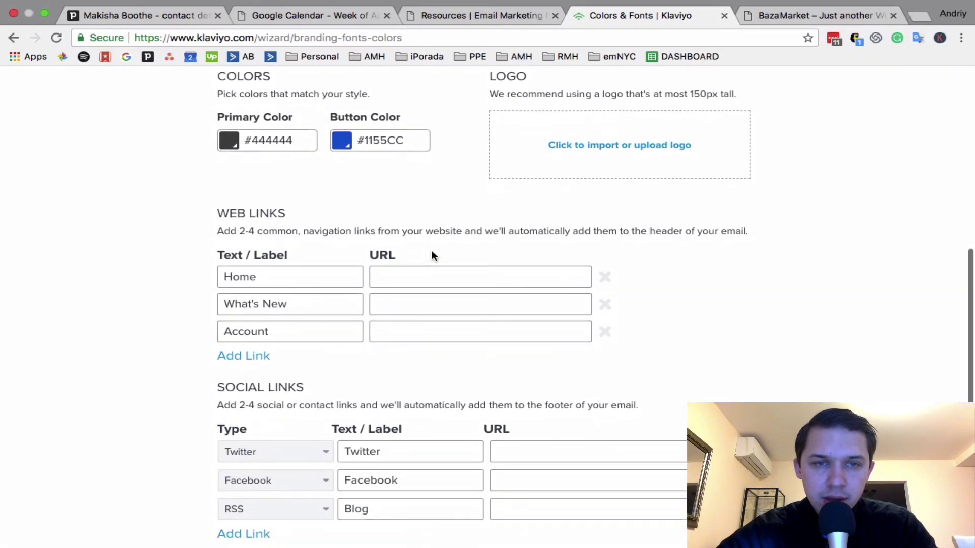
scroll(431, 252, "down", 2)
scroll(430, 252, "up", 5)
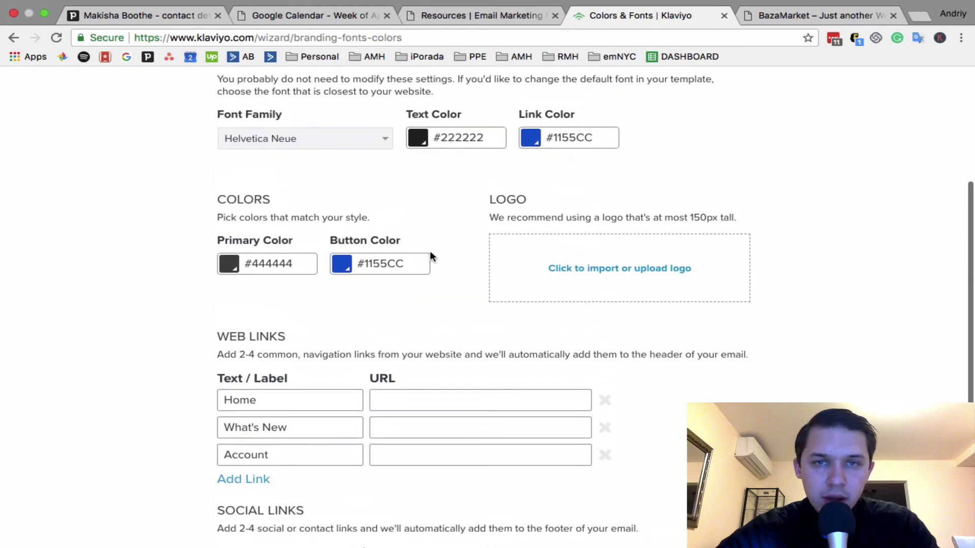
scroll(430, 254, "up", 4)
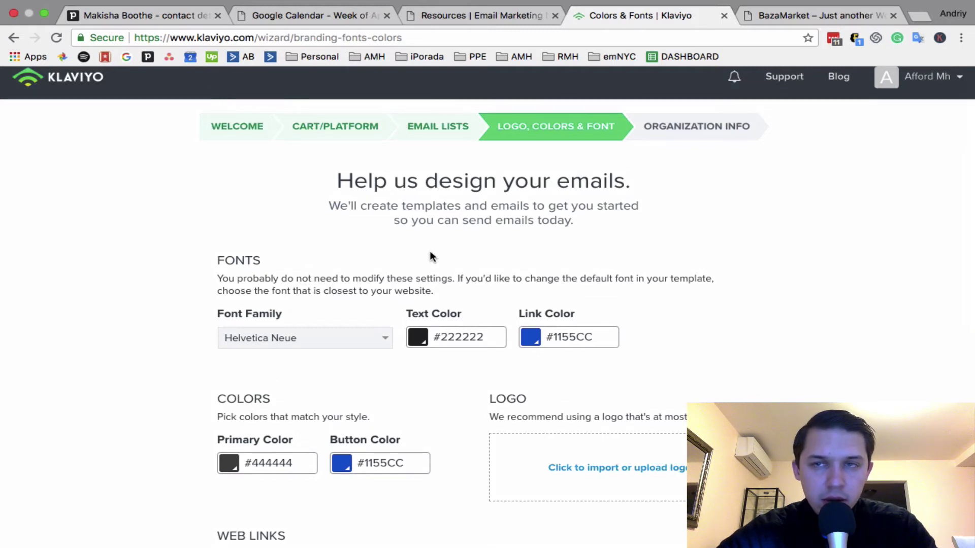
scroll(430, 251, "up", 1)
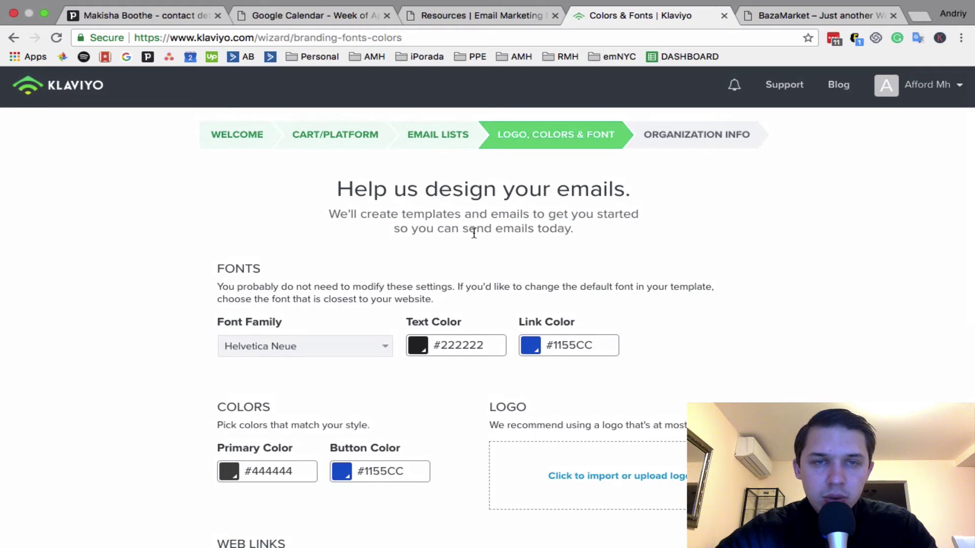
Continue to the Organization Info step, keeping the default design
left_click(722, 130)
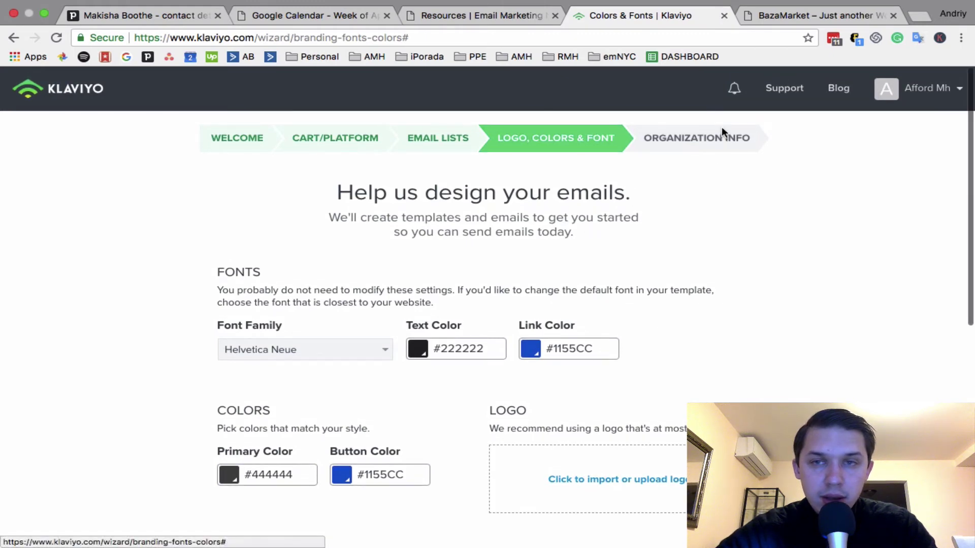
scroll(645, 305, "down", 8)
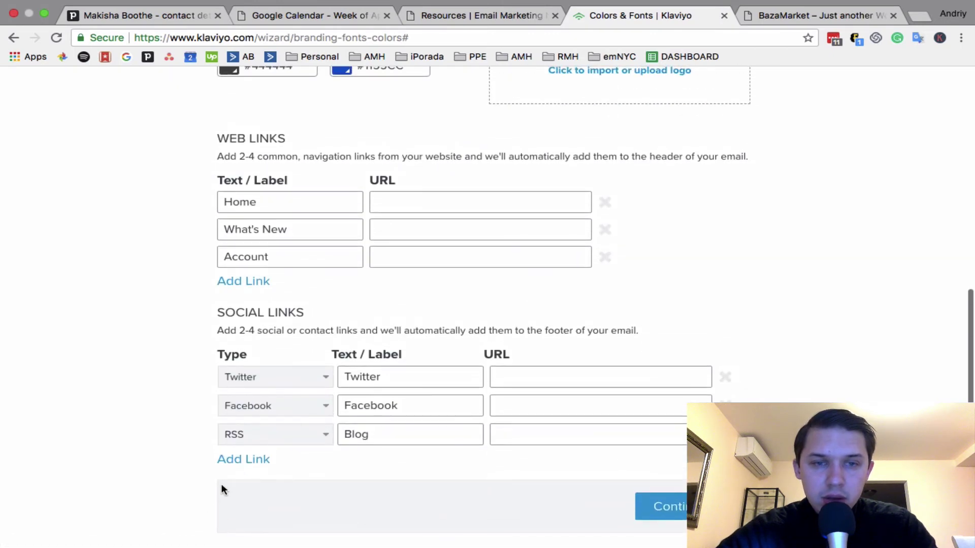
left_click(660, 506)
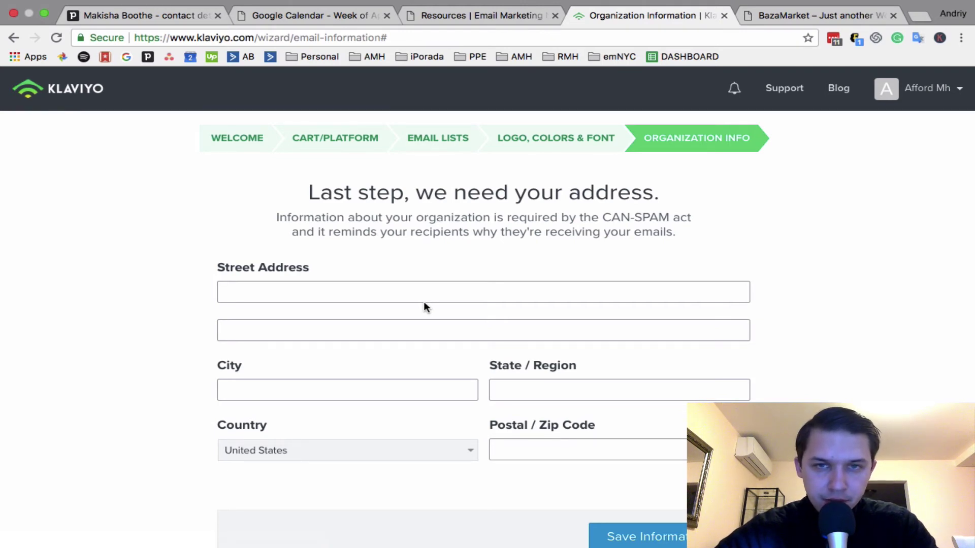
Highlight the CAN-SPAM act mention on the Organization Info page
scroll(426, 307, "down", 3)
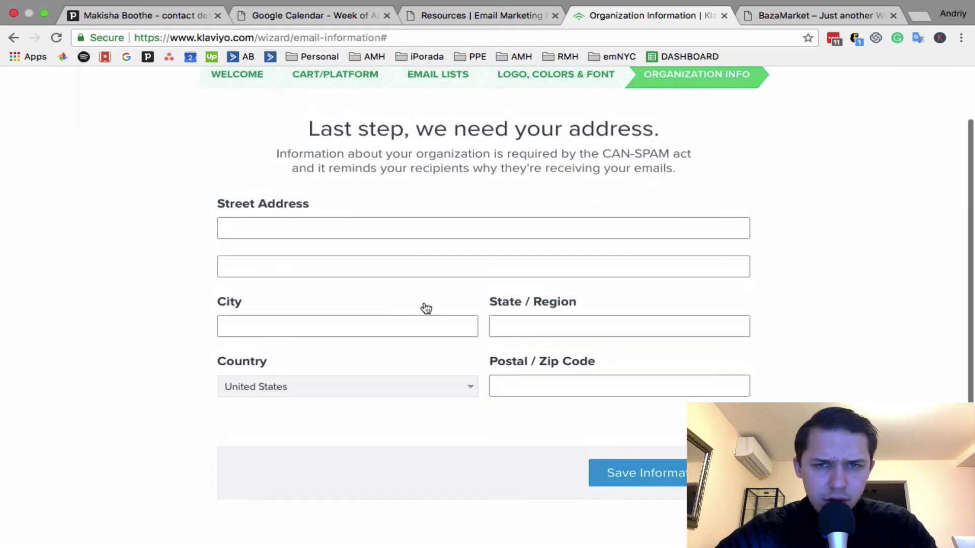
scroll(417, 340, "up", 3)
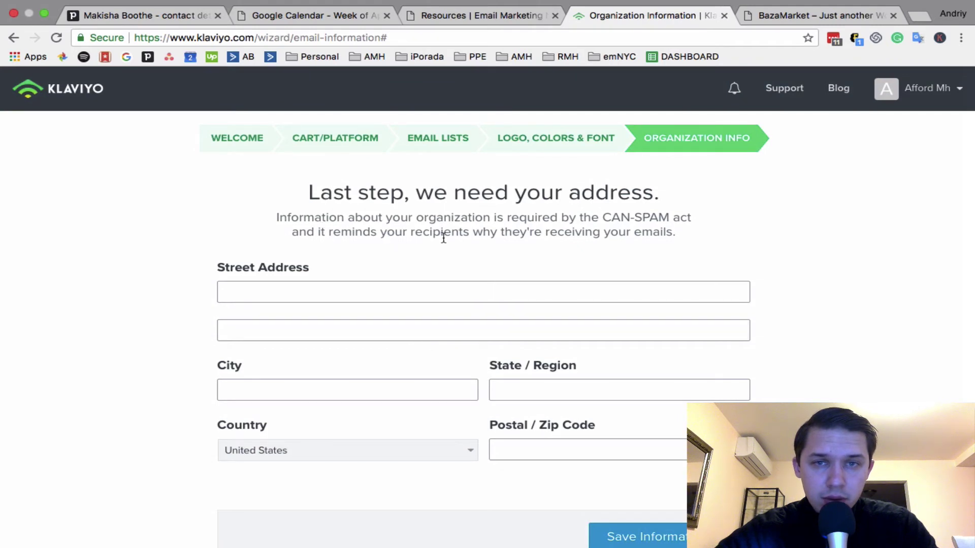
mouse_move(670, 218)
left_mouse_down()
mouse_move(626, 218)
mouse_move(670, 216)
left_mouse_up()
left_click(607, 218)
left_click(699, 225)
Autofill the business address from the saved Street Address suggestion and save it
scroll(696, 233, "down", 3)
left_click(638, 428)
scroll(612, 370, "down", 2)
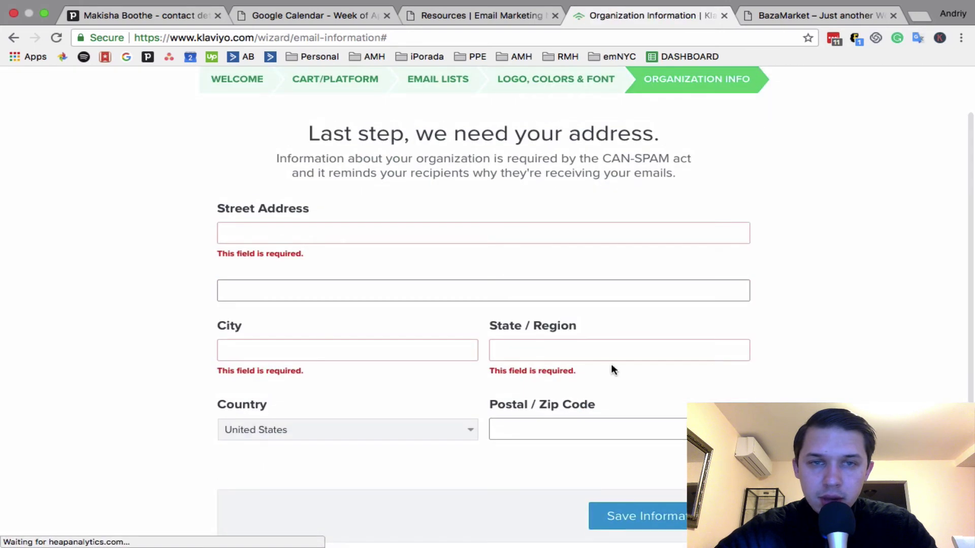
left_click(529, 224)
left_click(489, 254)
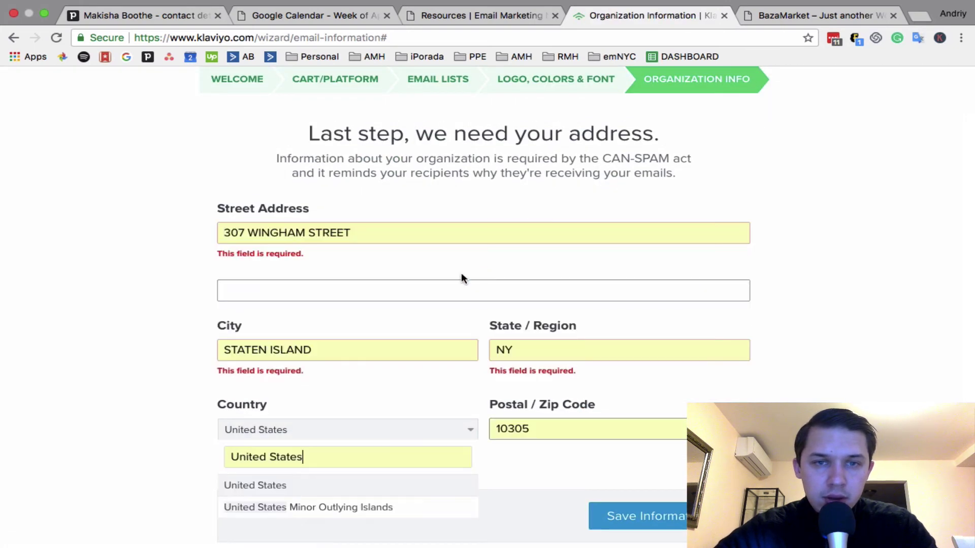
left_click(644, 508)
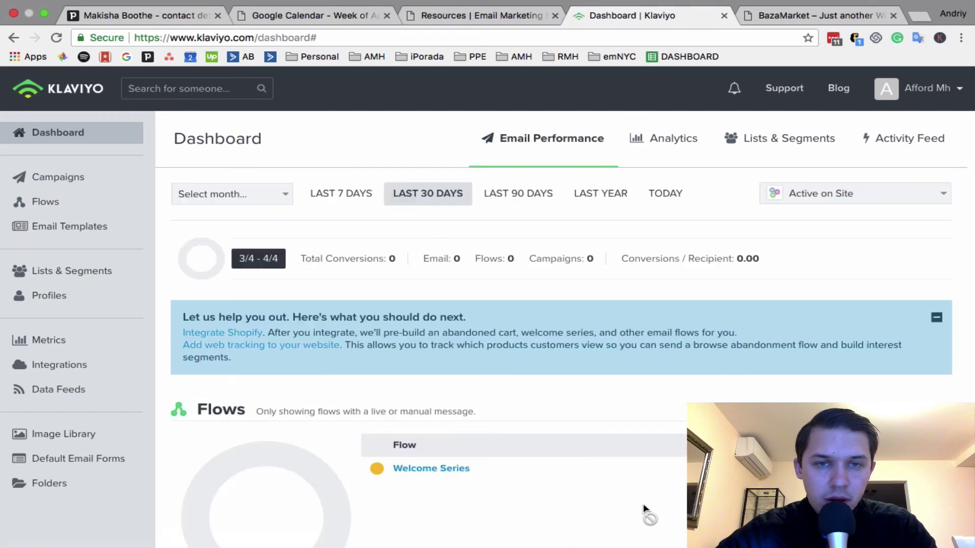
Open the Welcome Series flow from the dashboard
scroll(643, 504, "down", 4)
scroll(643, 504, "down", 5)
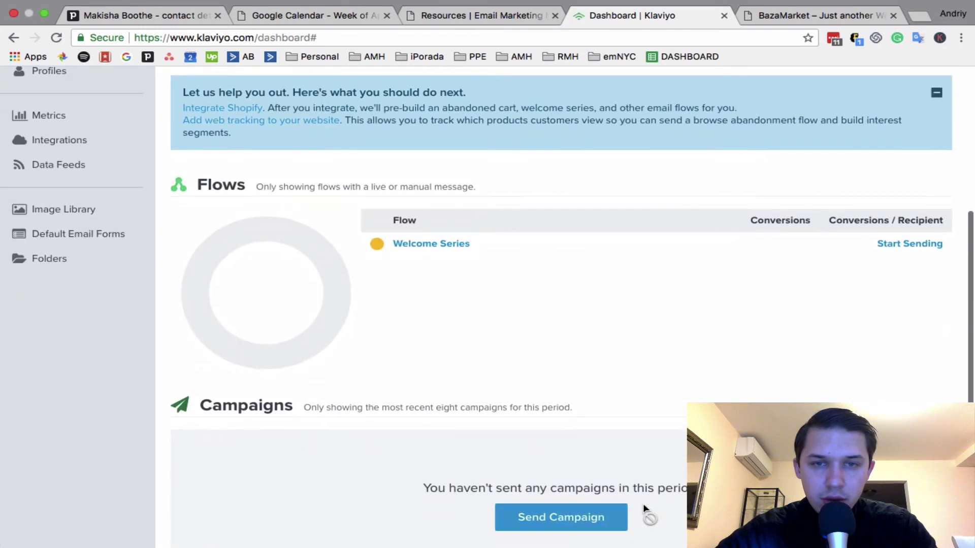
scroll(643, 504, "up", 5)
scroll(643, 504, "up", 2)
scroll(643, 504, "down", 5)
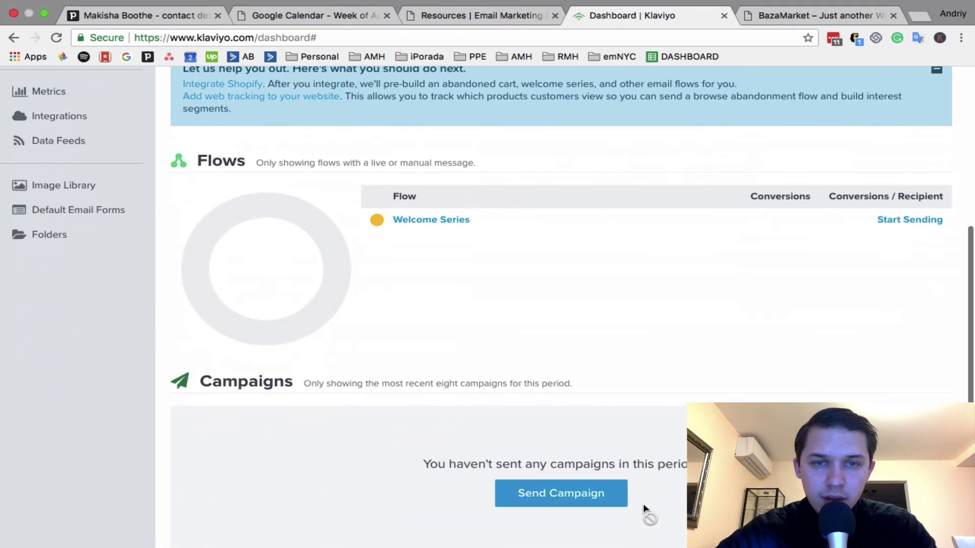
left_click(420, 218)
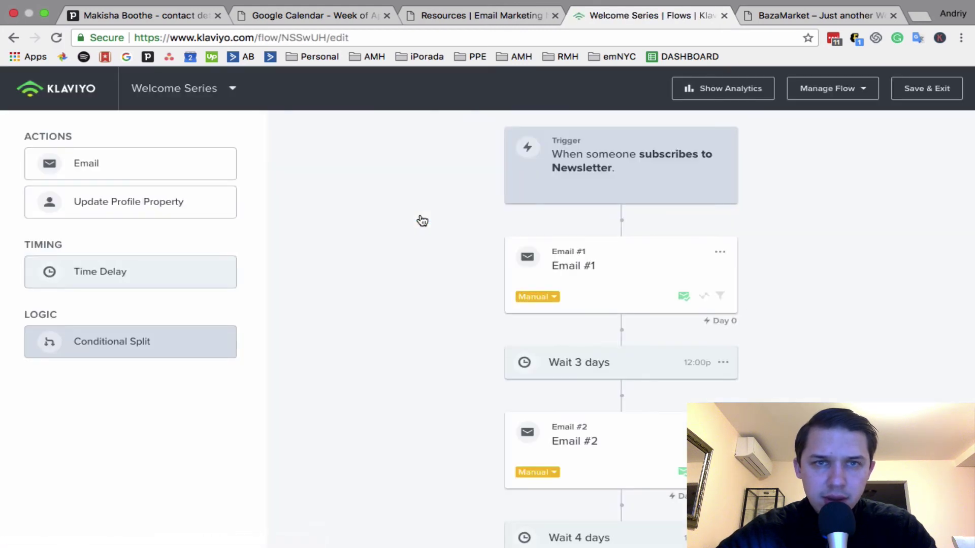
Preview Welcome Series Email #1 in a new tab, then return to the flow
scroll(423, 221, "down", 3)
scroll(421, 220, "down", 1)
scroll(421, 220, "up", 3)
left_click(636, 261)
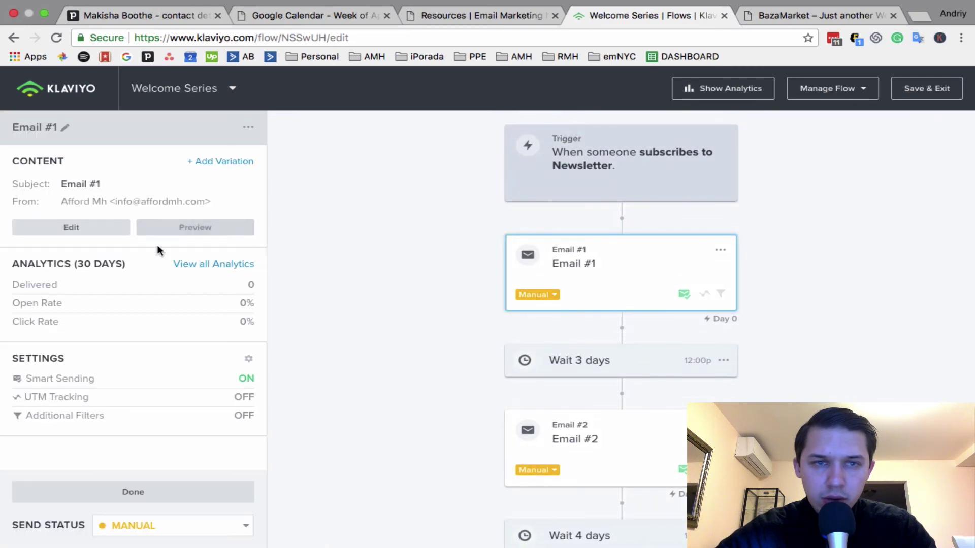
left_click(174, 226)
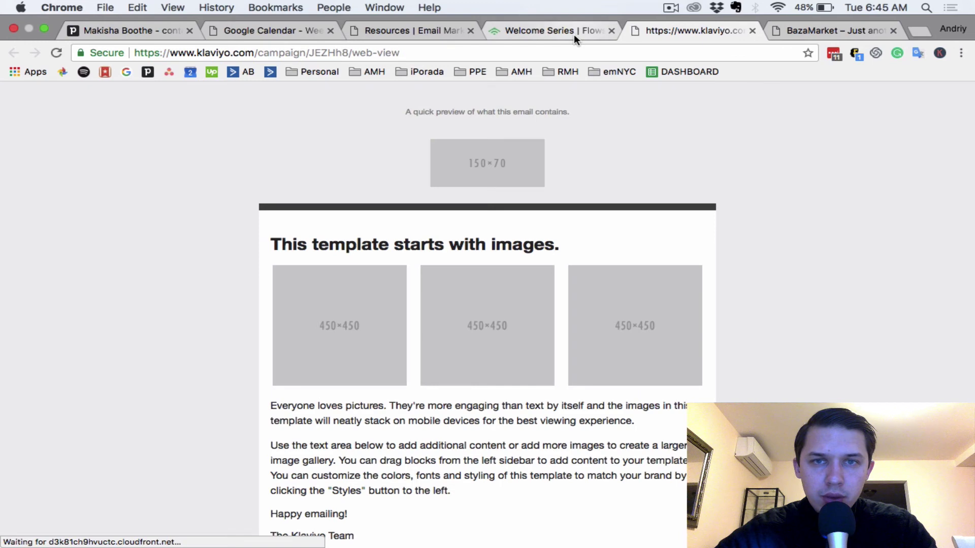
left_click(574, 30)
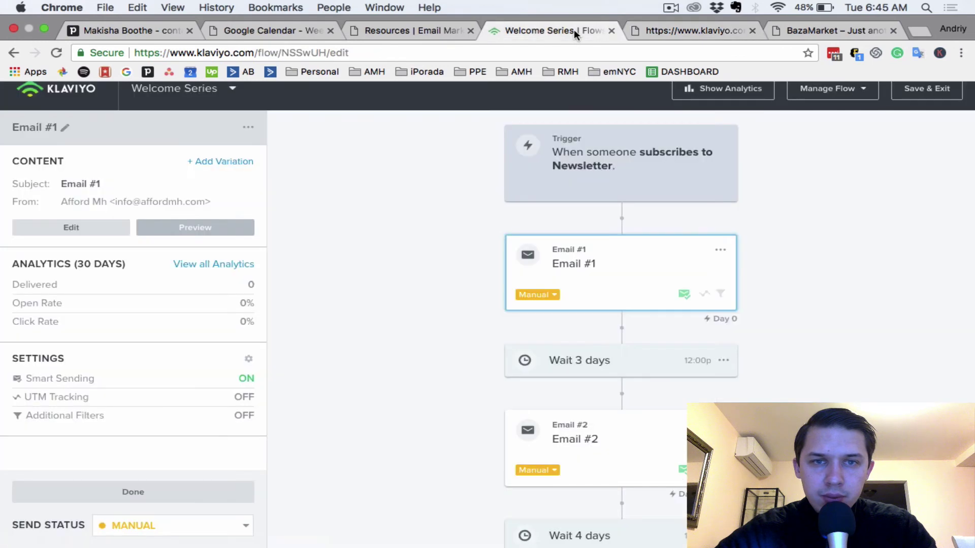
Go back to the Flows list, reopen Welcome Series, and leave it for Flows
left_click(90, 91)
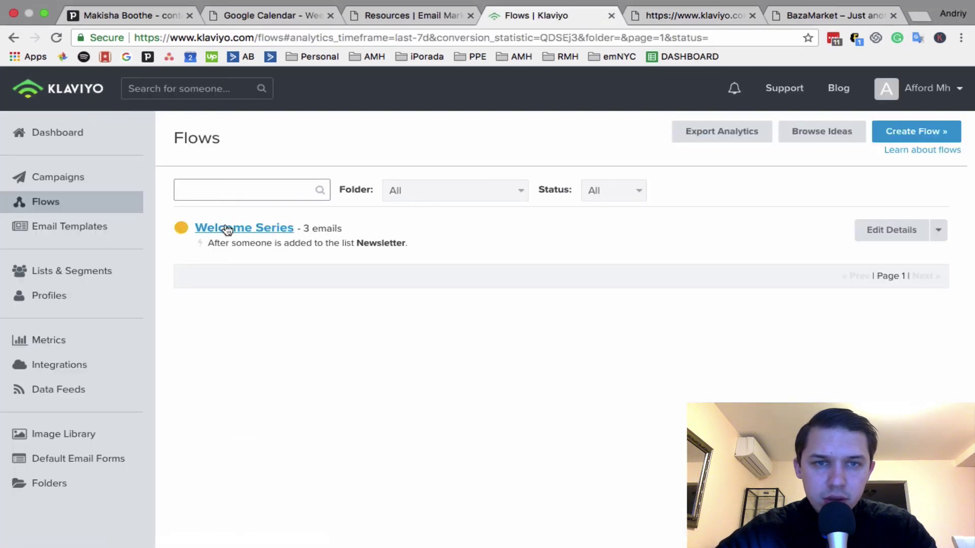
left_click(226, 229)
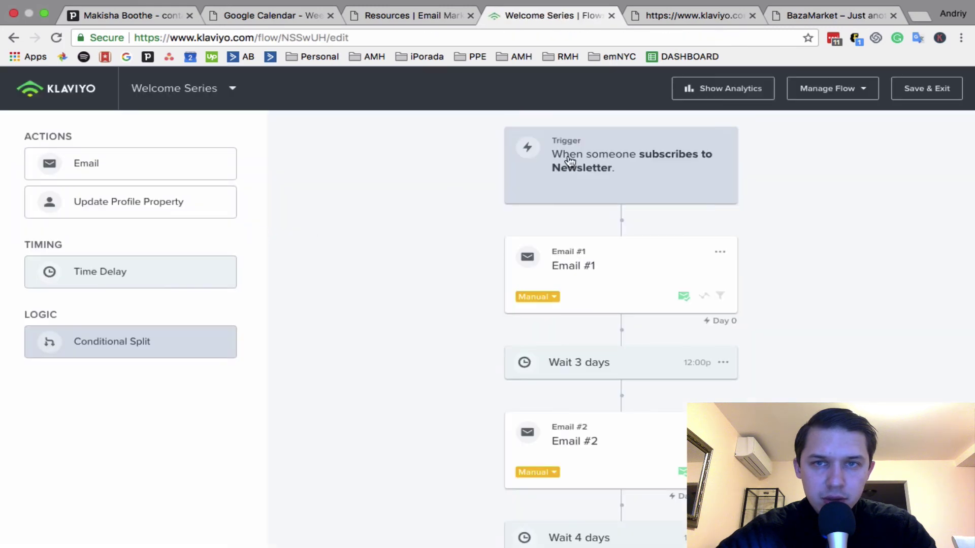
left_click(74, 99)
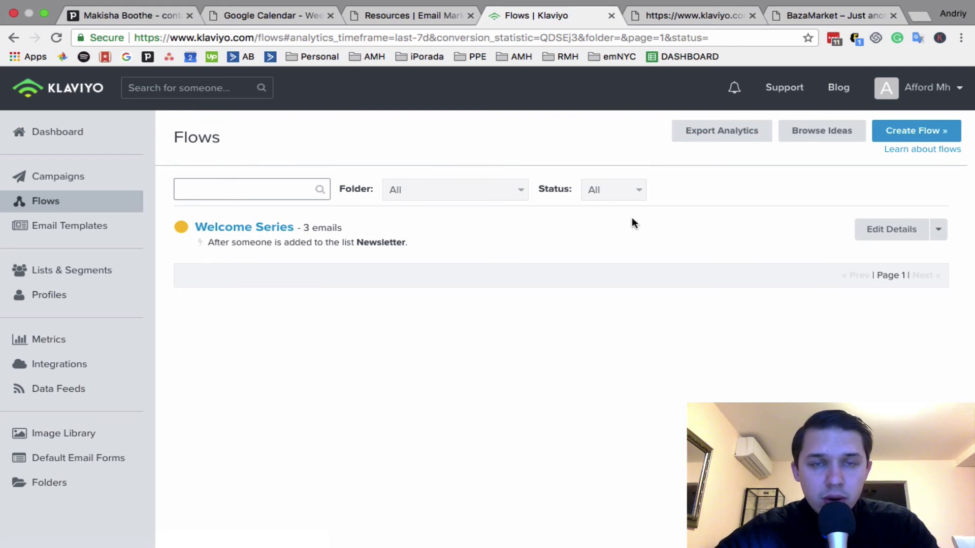
Open Account overview and highlight the 500 monthly and 250 daily email limits
left_click(932, 97)
left_click(909, 127)
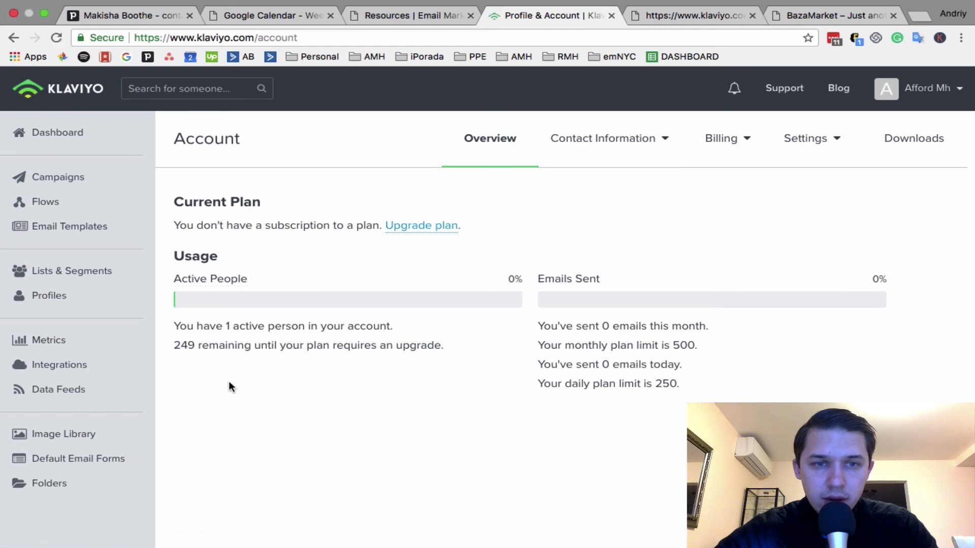
left_click_drag(196, 346, 159, 343)
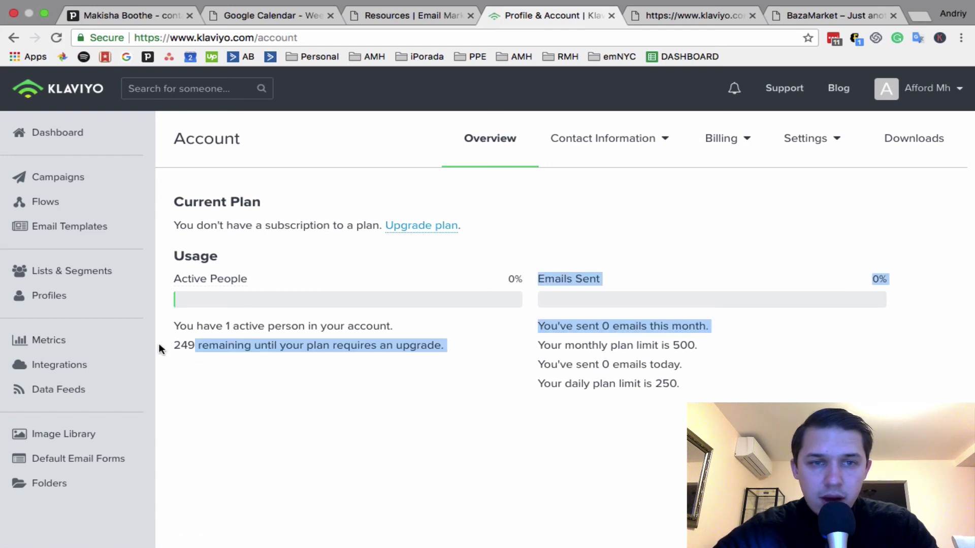
left_click(181, 350)
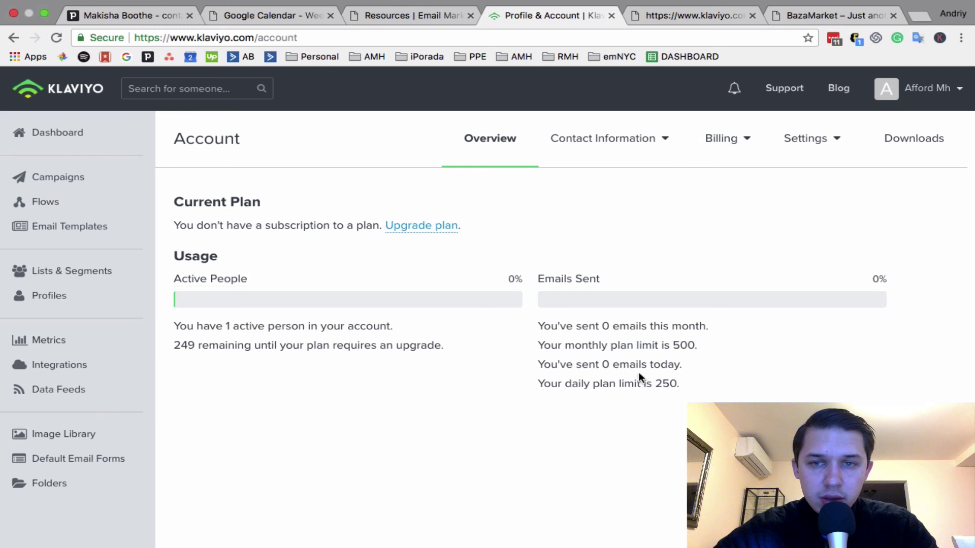
left_click_drag(697, 348, 672, 347)
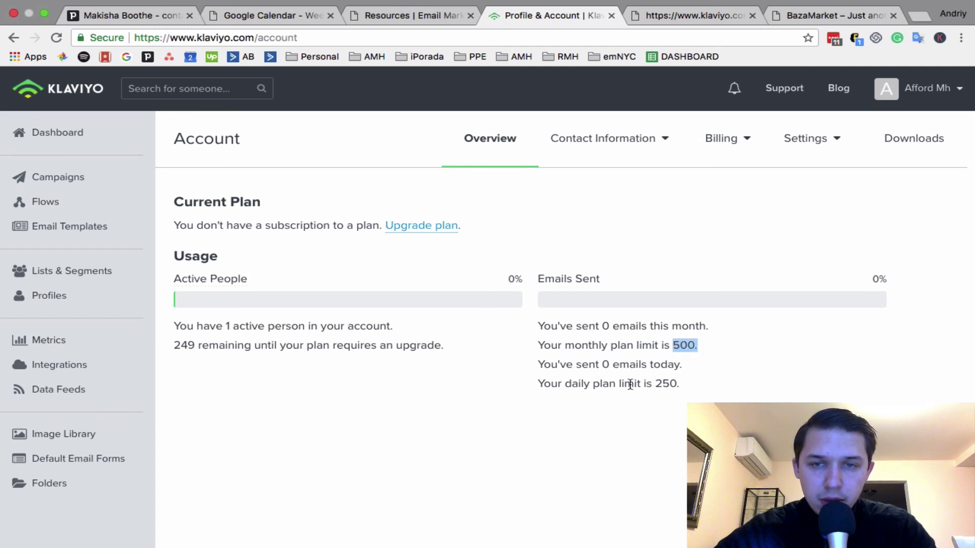
left_click_drag(679, 385, 655, 384)
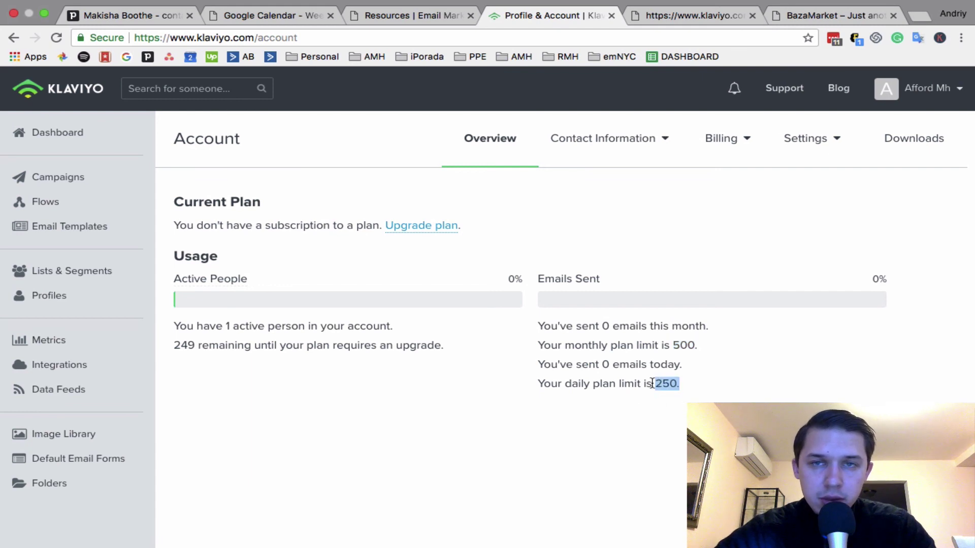